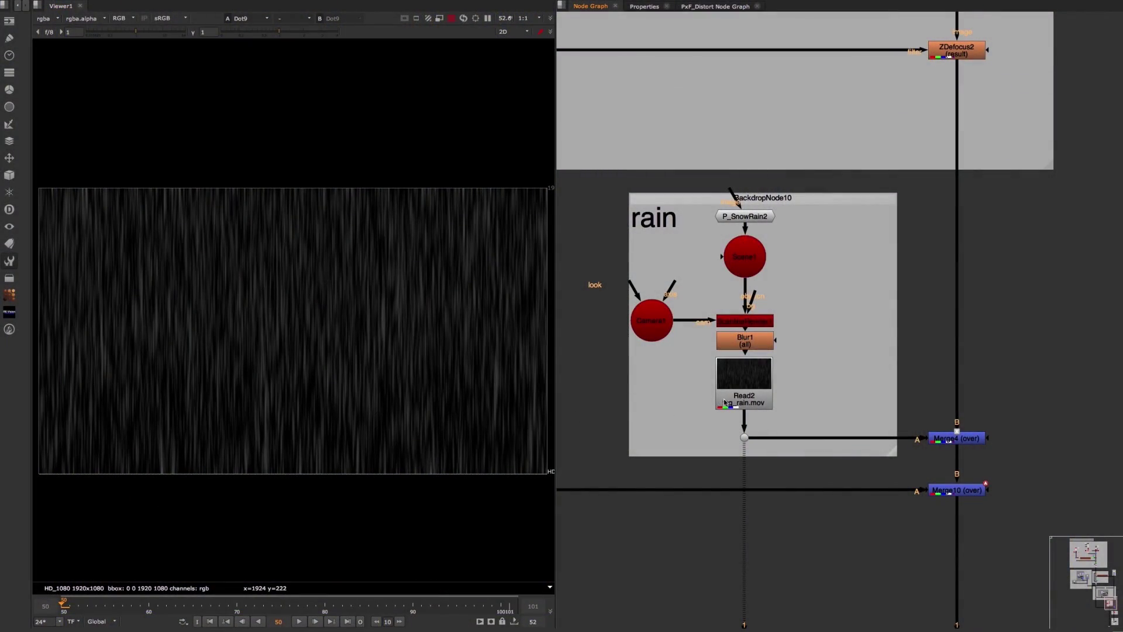
Step: Play the pre-rendered bg_rain.mov rain in the viewer, stop it and return to the first frame
{"action": "left_click", "coordinate": [299, 623]}
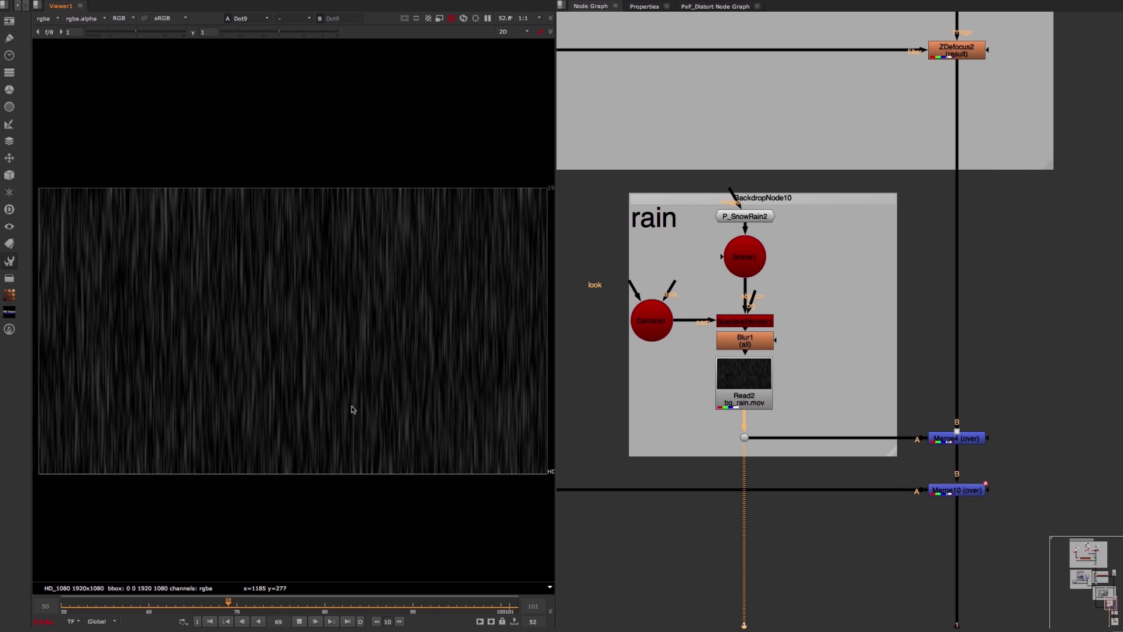
{"action": "left_click", "coordinate": [299, 622]}
{"action": "left_click", "coordinate": [210, 622]}
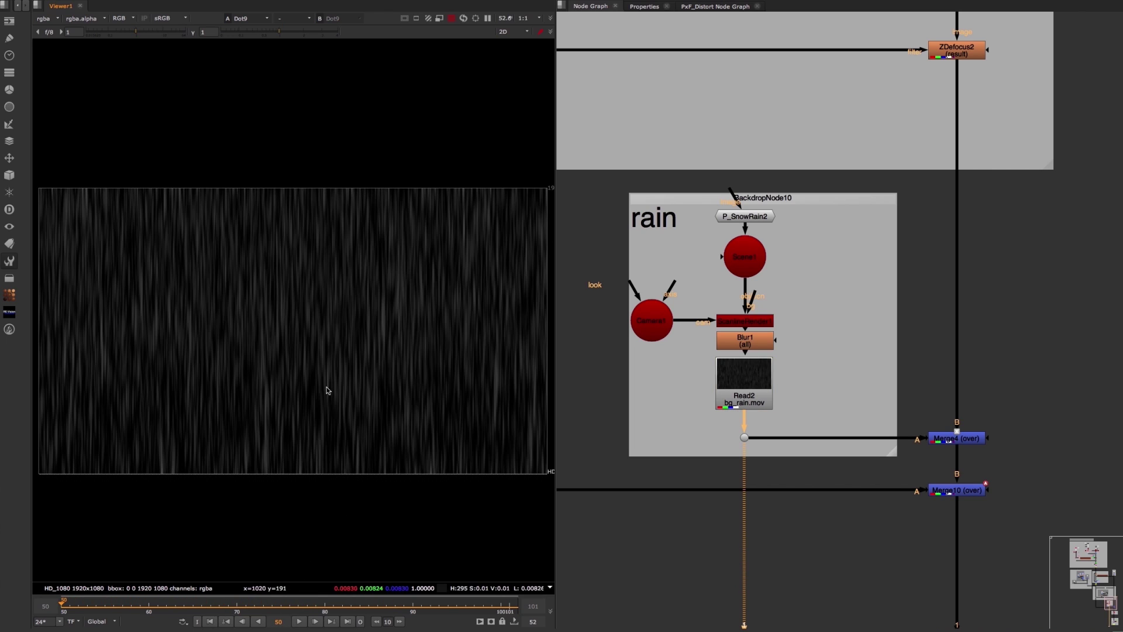
Step: Select the P_SnowRain2 node and locate the P_SnowRain gizmo among the 3D particle tools without creating a new one
{"action": "left_click_drag", "start_coordinate": [750, 222], "coordinate": [753, 216]}
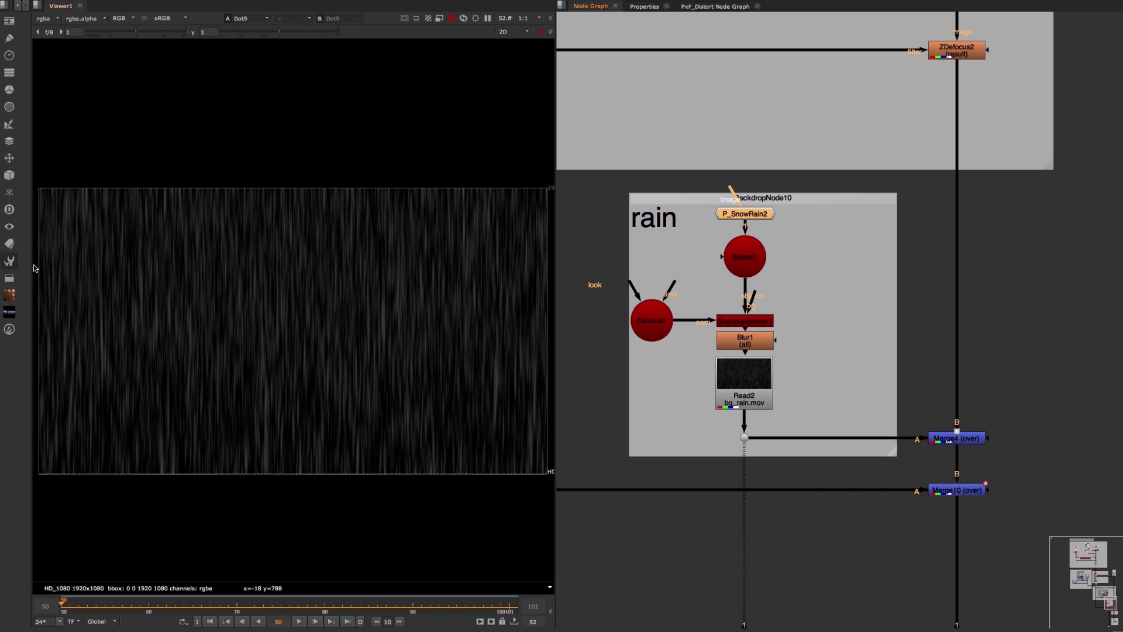
{"action": "left_click", "coordinate": [11, 262]}
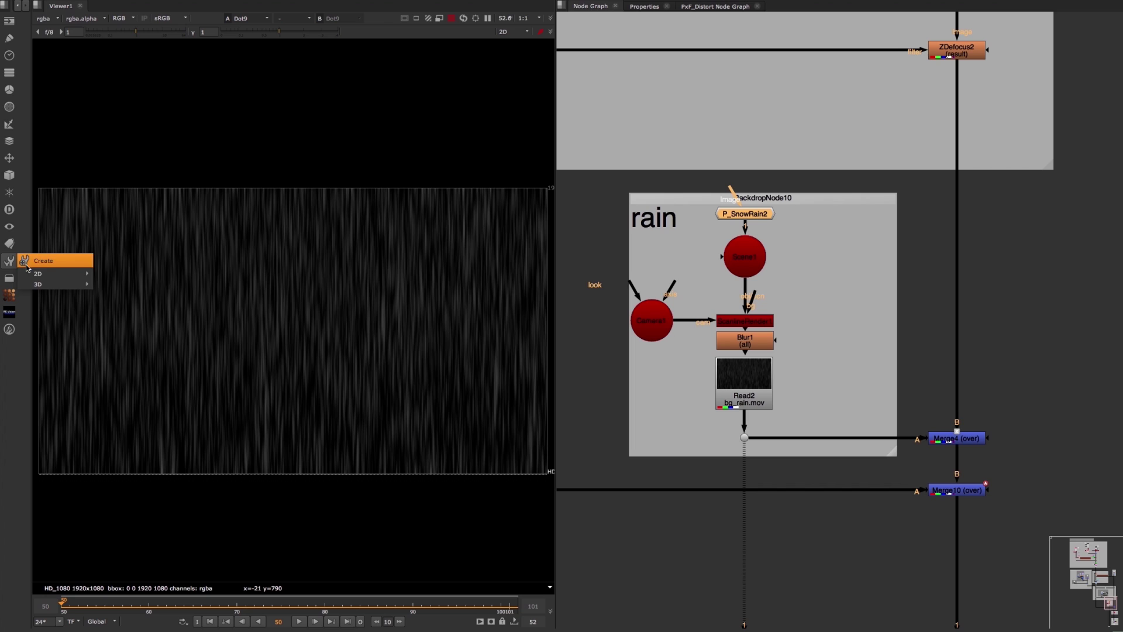
{"action": "mouse_move", "coordinate": [40, 288]}
{"action": "mouse_move", "coordinate": [130, 285]}
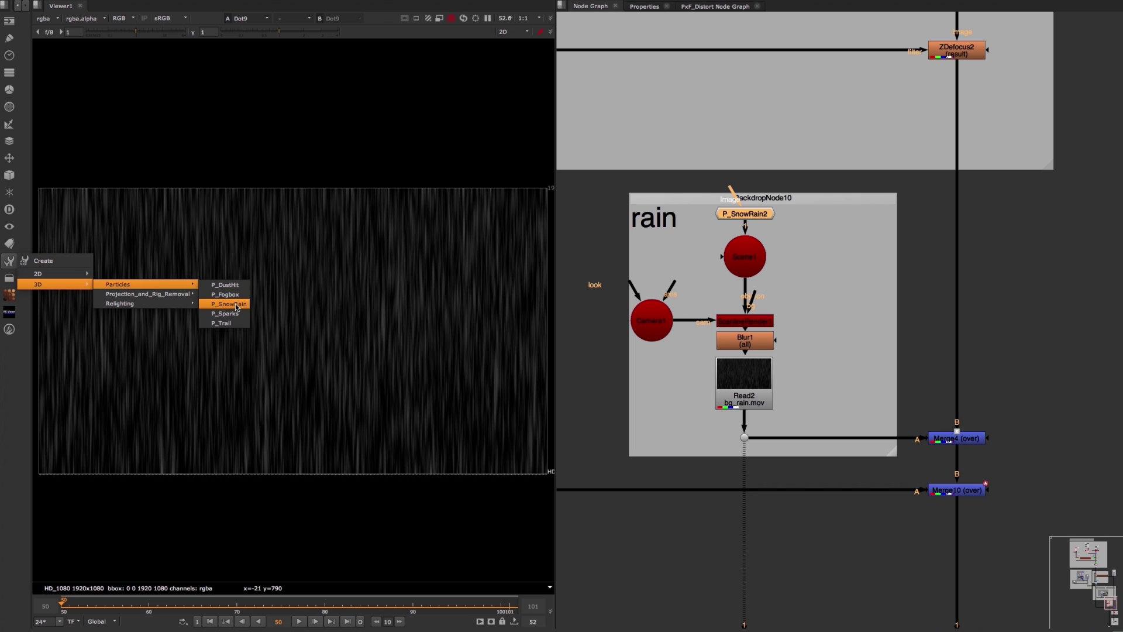
{"action": "left_click", "coordinate": [943, 344]}
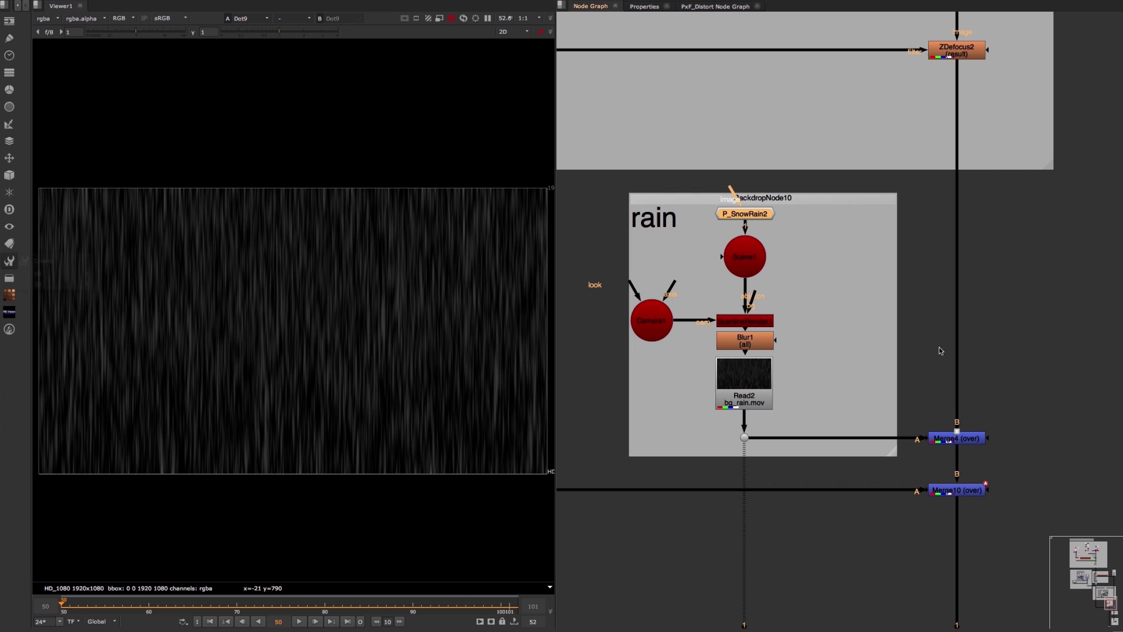
Step: View the Merge4 (over) output, play the rain composited over the background and return to the first frame
{"action": "left_click", "coordinate": [949, 438]}
{"action": "key", "text": "1"}
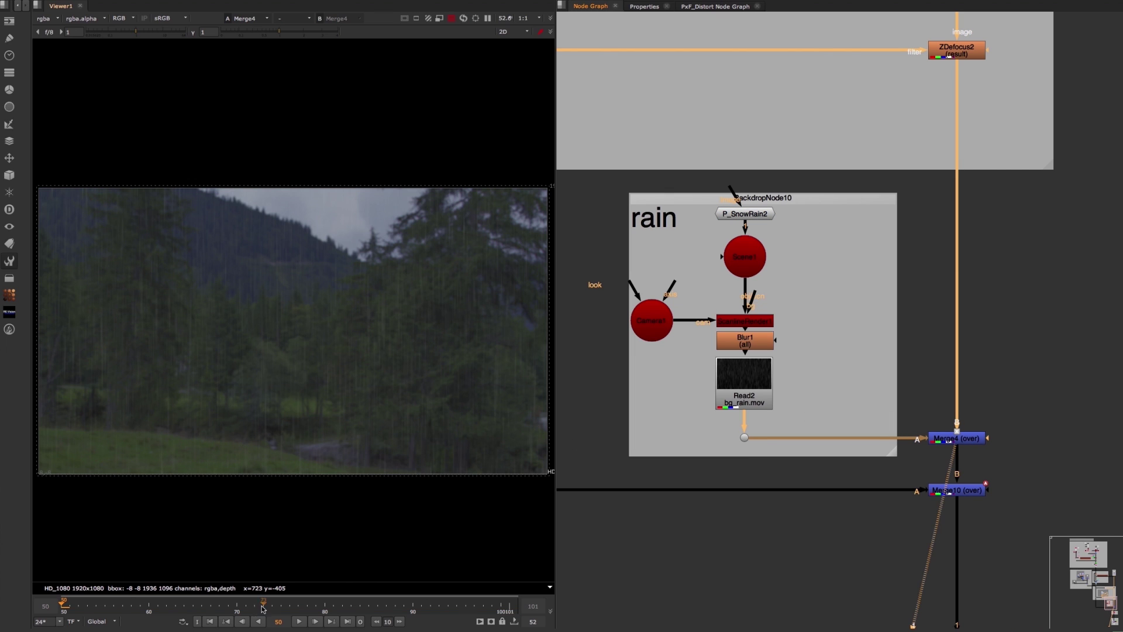
{"action": "left_click", "coordinate": [298, 621]}
{"action": "left_click", "coordinate": [298, 621]}
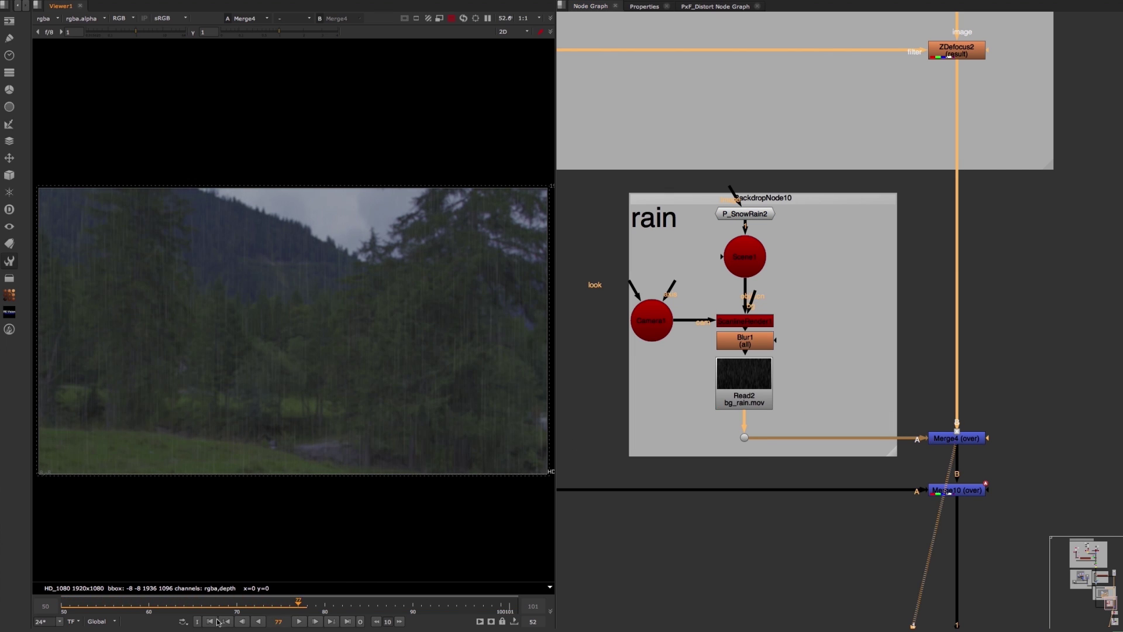
{"action": "left_click", "coordinate": [209, 621]}
Step: View the final rainy window composite from the Read7 node at the end of the cc & effects section
{"action": "middle_click_drag", "start_coordinate": [821, 396], "coordinate": [759, 177]}
{"action": "scroll", "coordinate": [823, 375], "scroll_direction": "down", "scroll_amount": 3}
{"action": "middle_click_drag", "start_coordinate": [849, 455], "coordinate": [794, 191]}
{"action": "left_click", "coordinate": [790, 419]}
{"action": "key", "text": "1"}
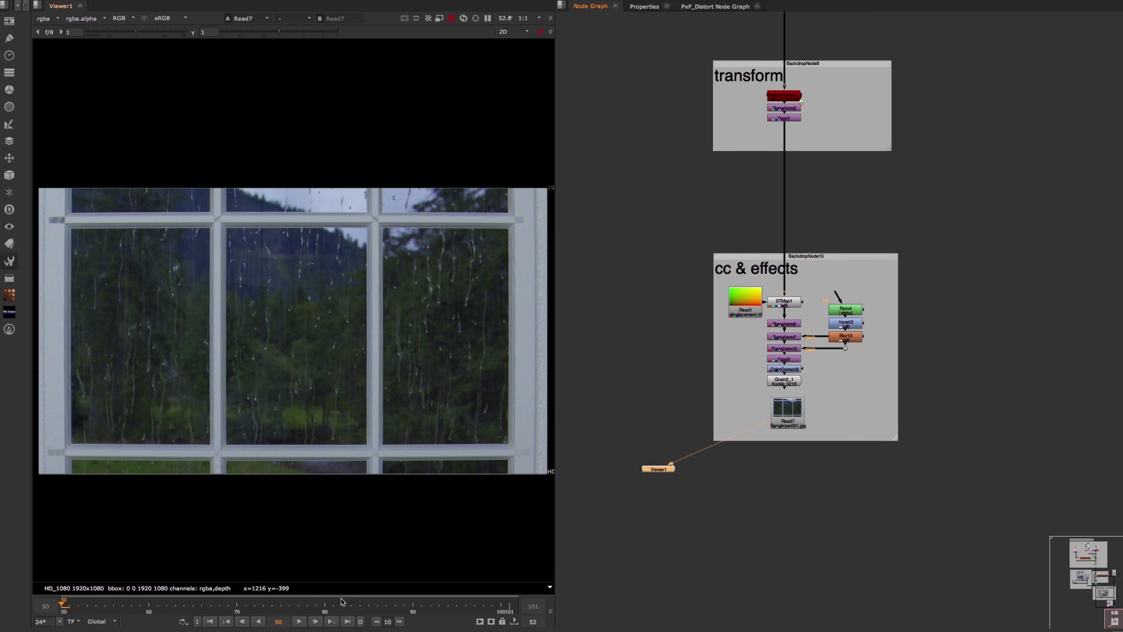
{"action": "key", "text": "l"}
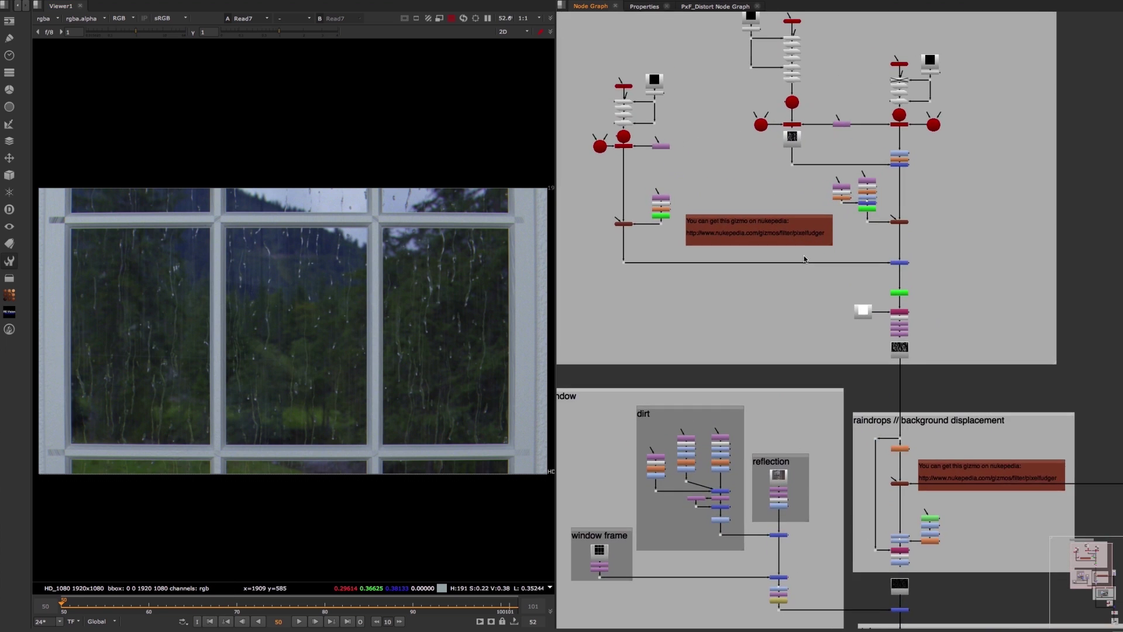
Step: Examine the particle node chains in the particles // raindrops matte section of the node graph
{"action": "middle_click_drag", "start_coordinate": [804, 233], "coordinate": [803, 307]}
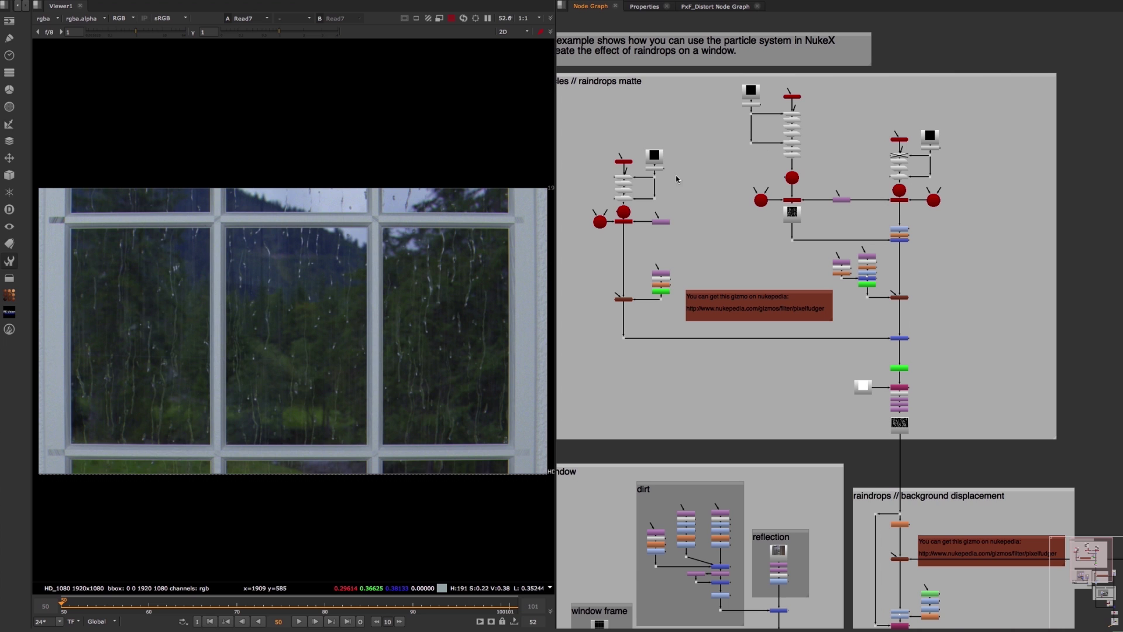
{"action": "middle_click_drag", "start_coordinate": [859, 196], "coordinate": [937, 205]}
{"action": "scroll", "coordinate": [866, 220], "scroll_direction": "up", "scroll_amount": 1}
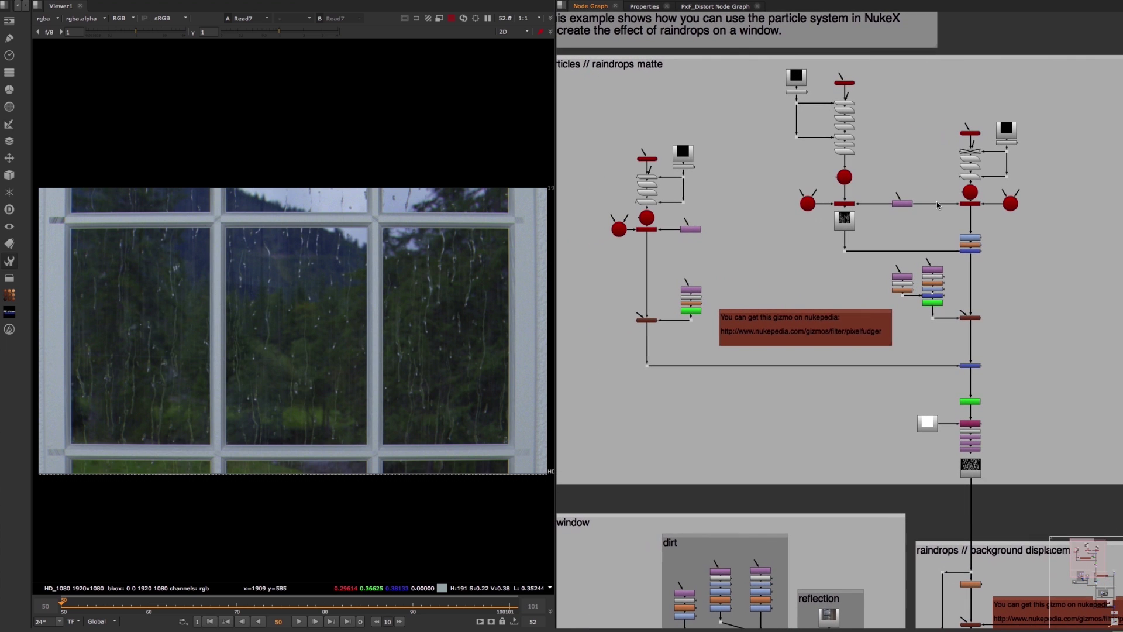
{"action": "scroll", "coordinate": [948, 311], "scroll_direction": "up", "scroll_amount": 2}
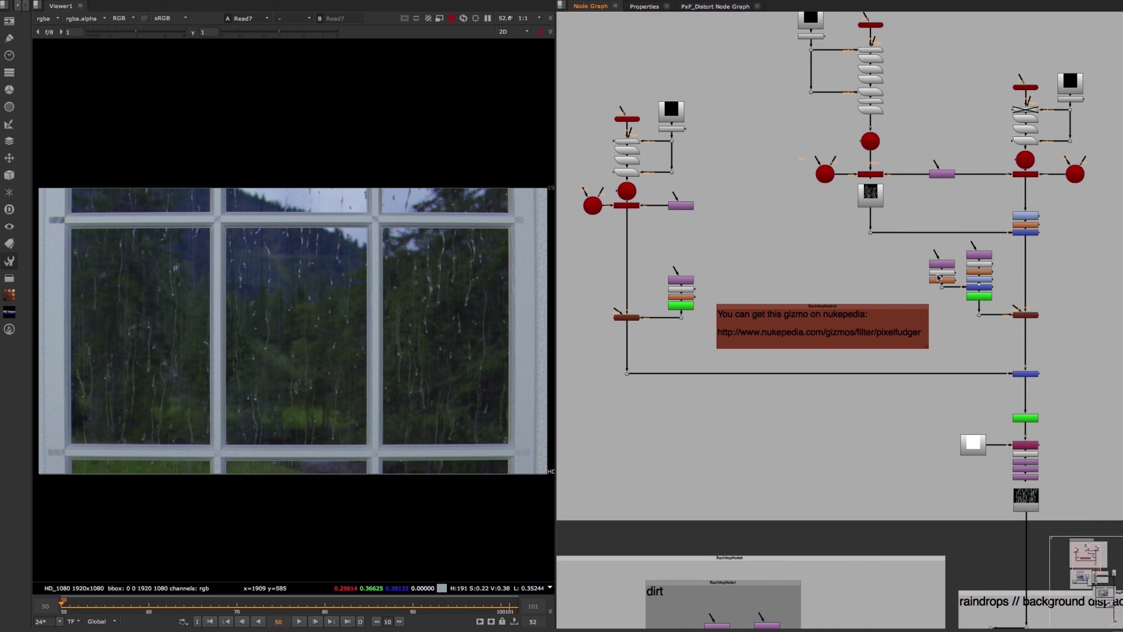
{"action": "scroll", "coordinate": [903, 283], "scroll_direction": "down", "scroll_amount": 4}
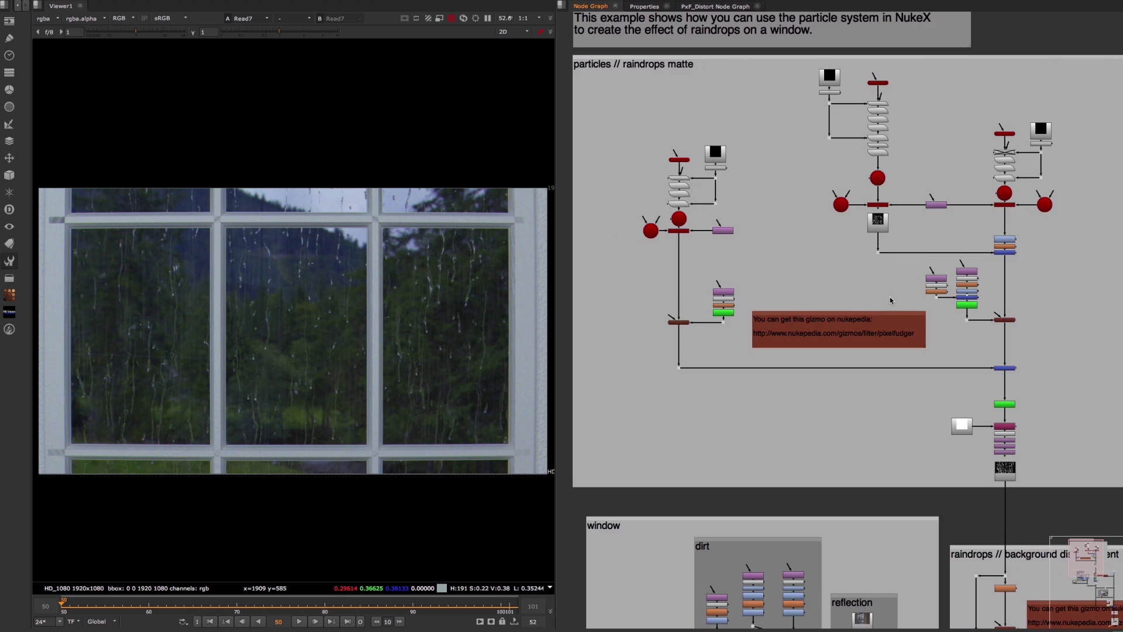
{"action": "scroll", "coordinate": [890, 296], "scroll_direction": "up", "scroll_amount": 2}
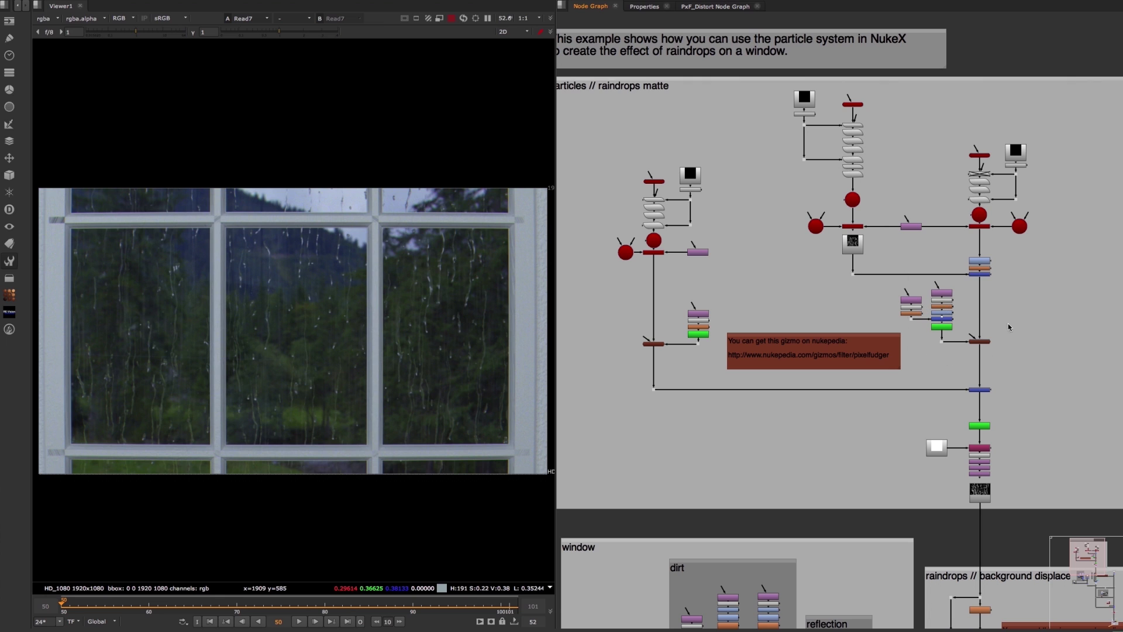
{"action": "scroll", "coordinate": [868, 208], "scroll_direction": "up", "scroll_amount": 5}
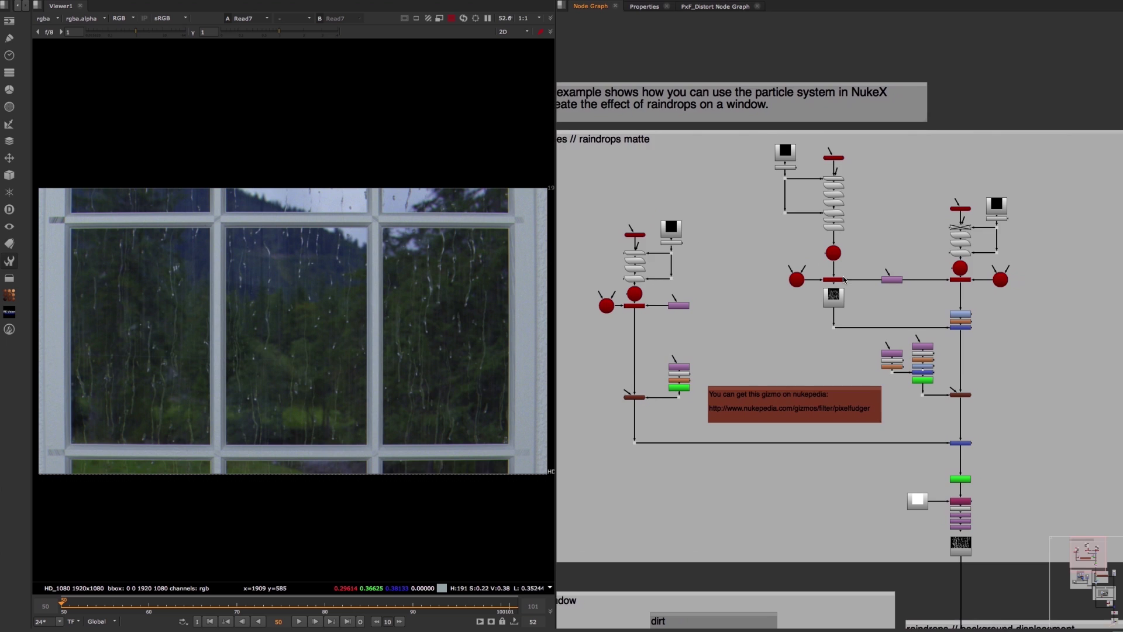
{"action": "scroll", "coordinate": [860, 216], "scroll_direction": "up", "scroll_amount": 2}
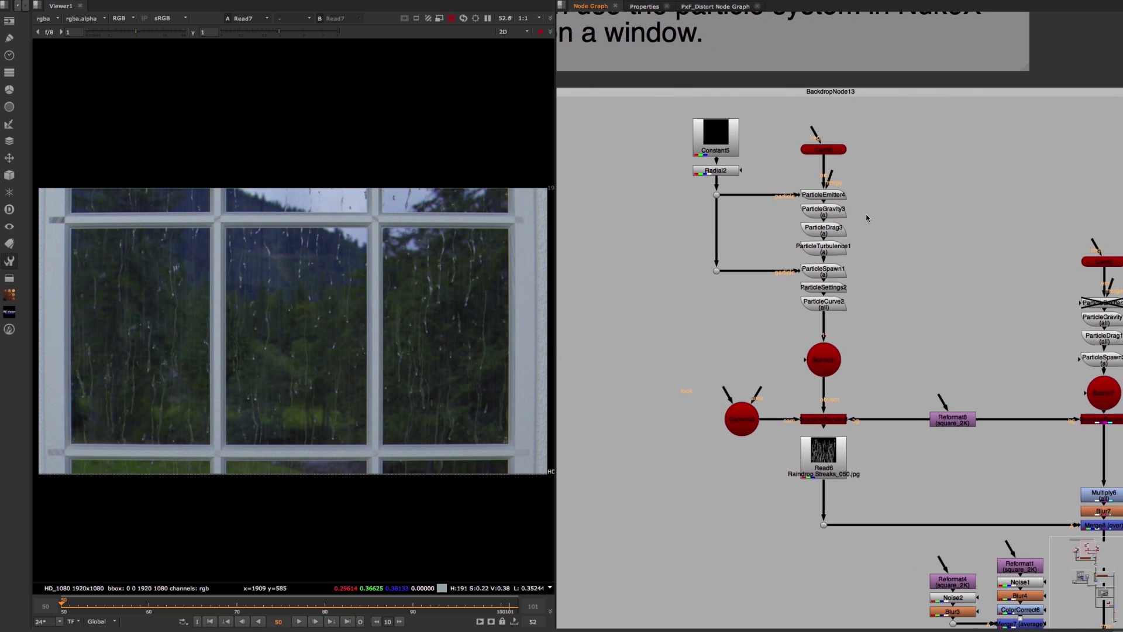
Step: View Scene9 in 3D, play the raindrop streak particle simulation and return to the first frame
{"action": "left_click", "coordinate": [824, 369]}
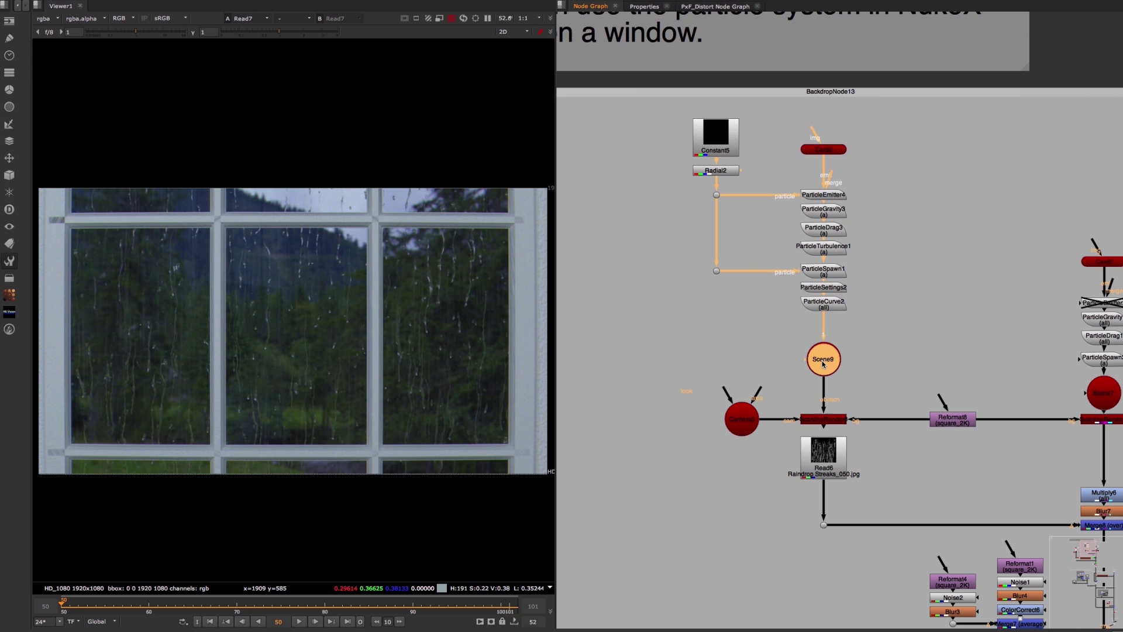
{"action": "scroll", "coordinate": [617, 367], "scroll_direction": "down", "scroll_amount": 3}
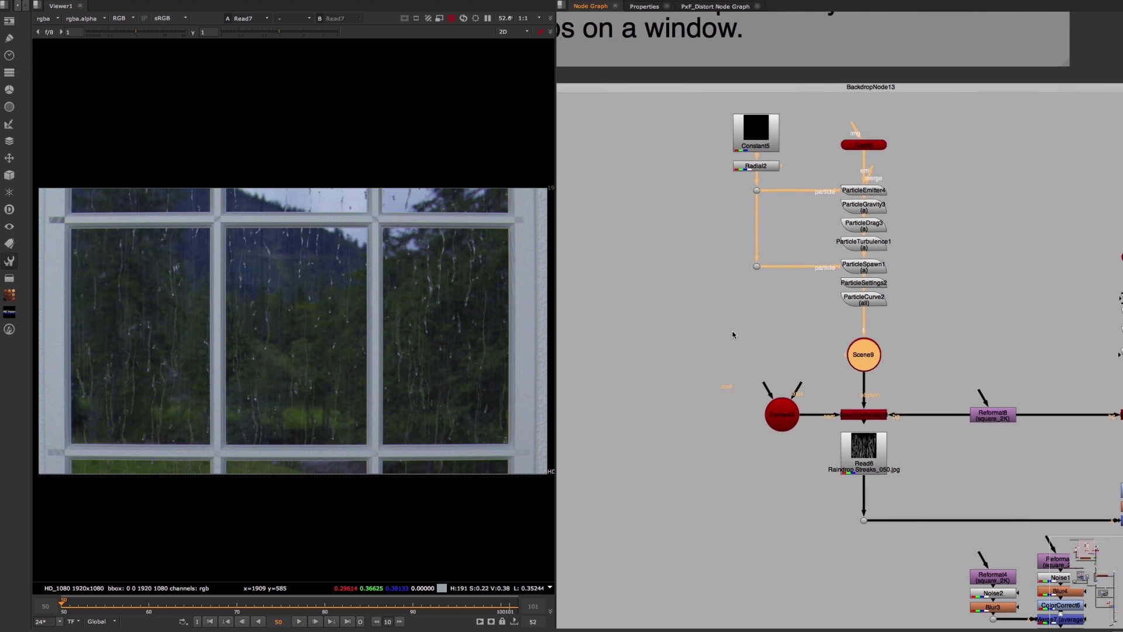
{"action": "middle_click_drag", "start_coordinate": [846, 348], "coordinate": [926, 313], "text": "alt"}
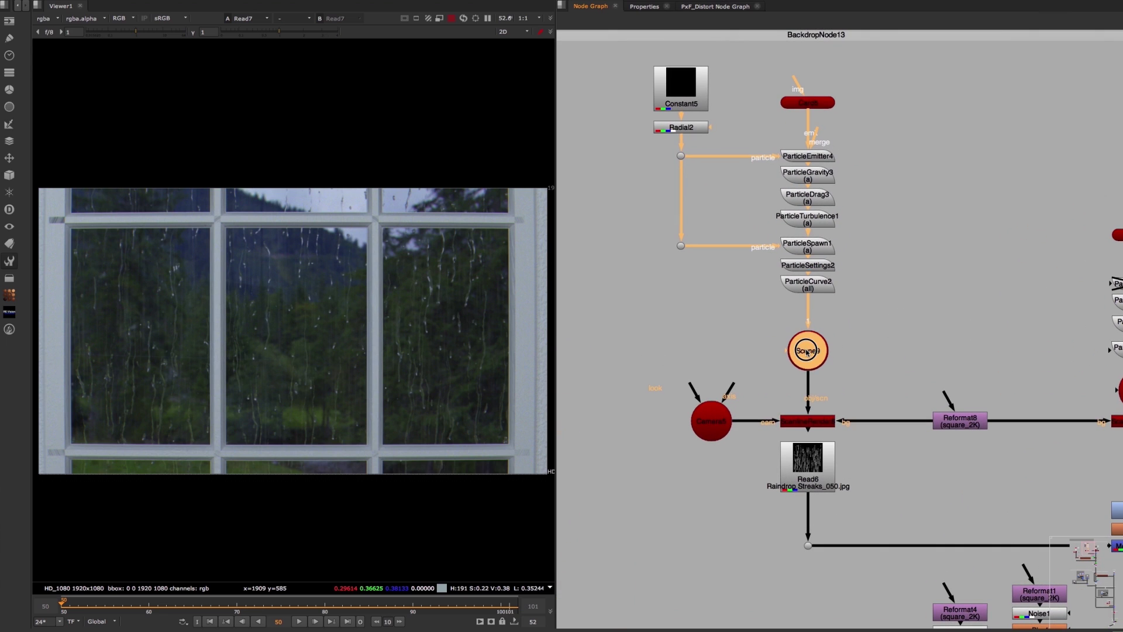
{"action": "key", "text": "1"}
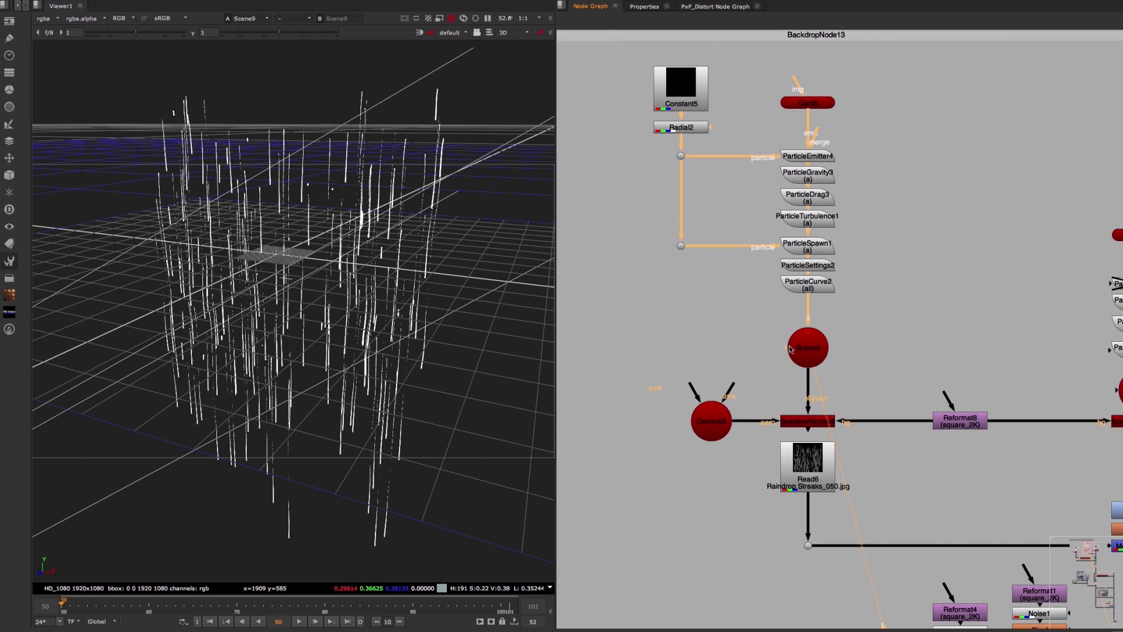
{"action": "left_click", "coordinate": [299, 622]}
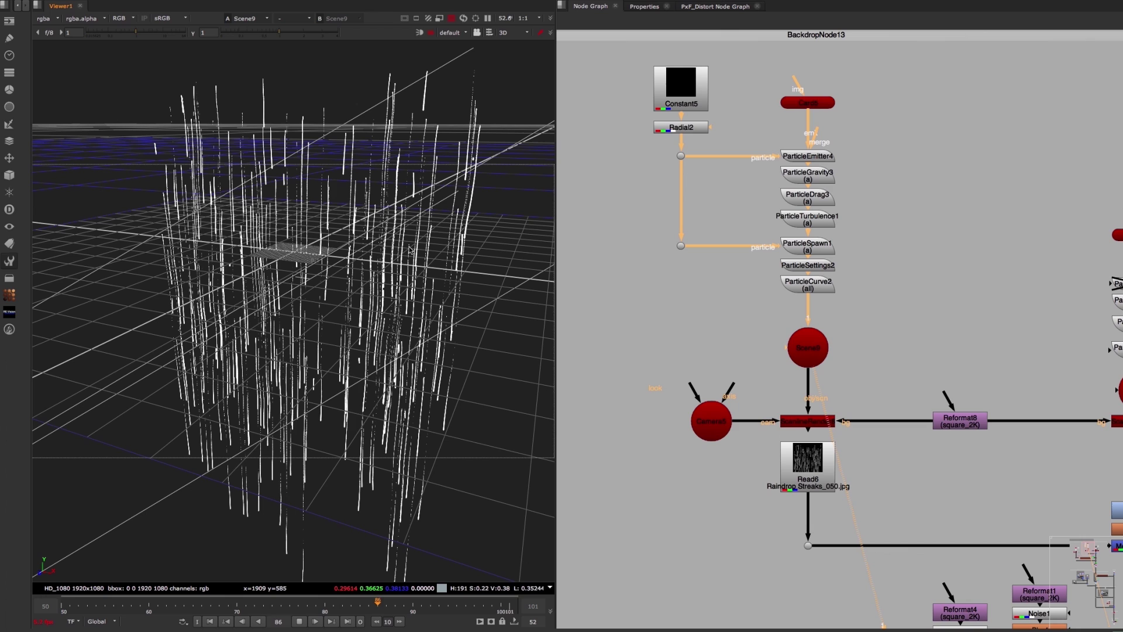
{"action": "left_click", "coordinate": [299, 621]}
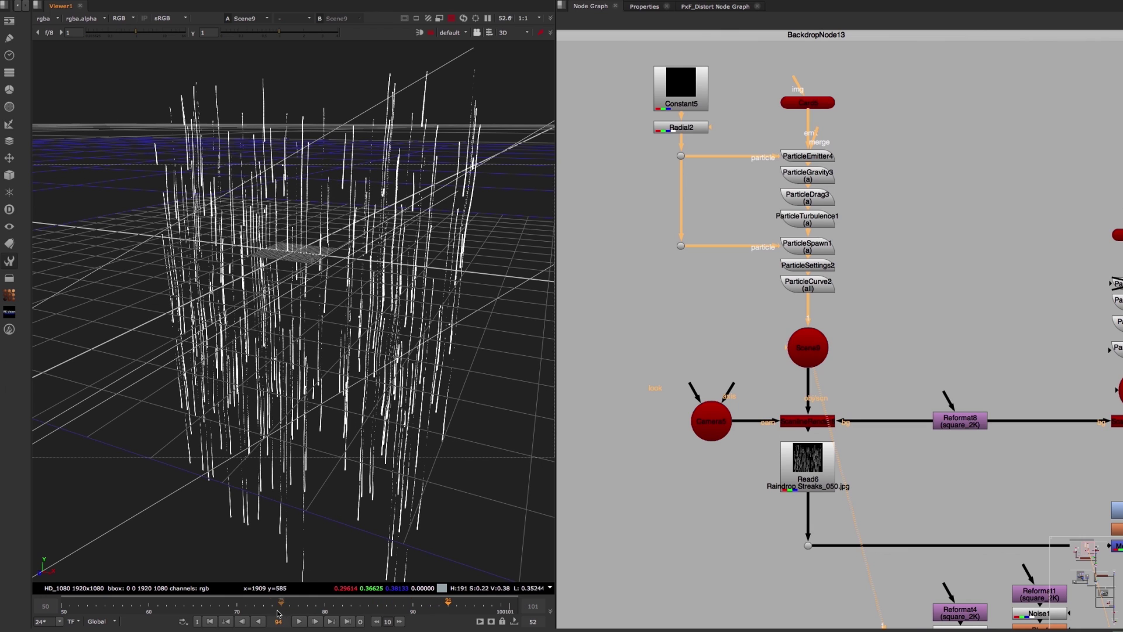
{"action": "left_click", "coordinate": [212, 620]}
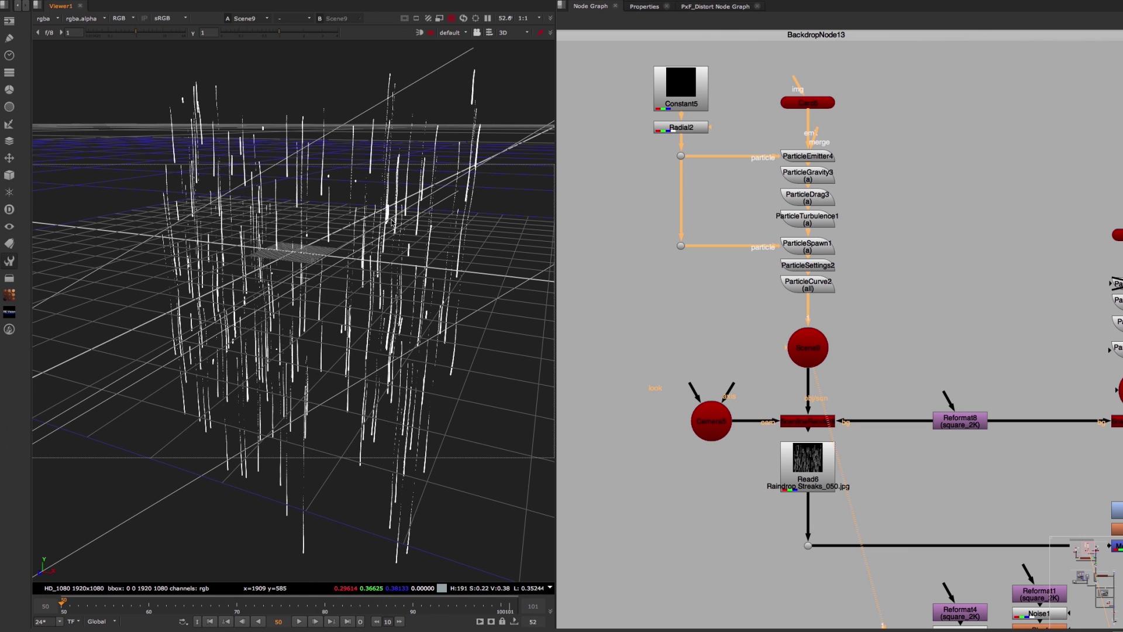
Step: View the card geometry that emits the streak particles, at the top of the Scene9 particle chain
{"action": "scroll", "coordinate": [838, 205], "scroll_direction": "up", "scroll_amount": 3}
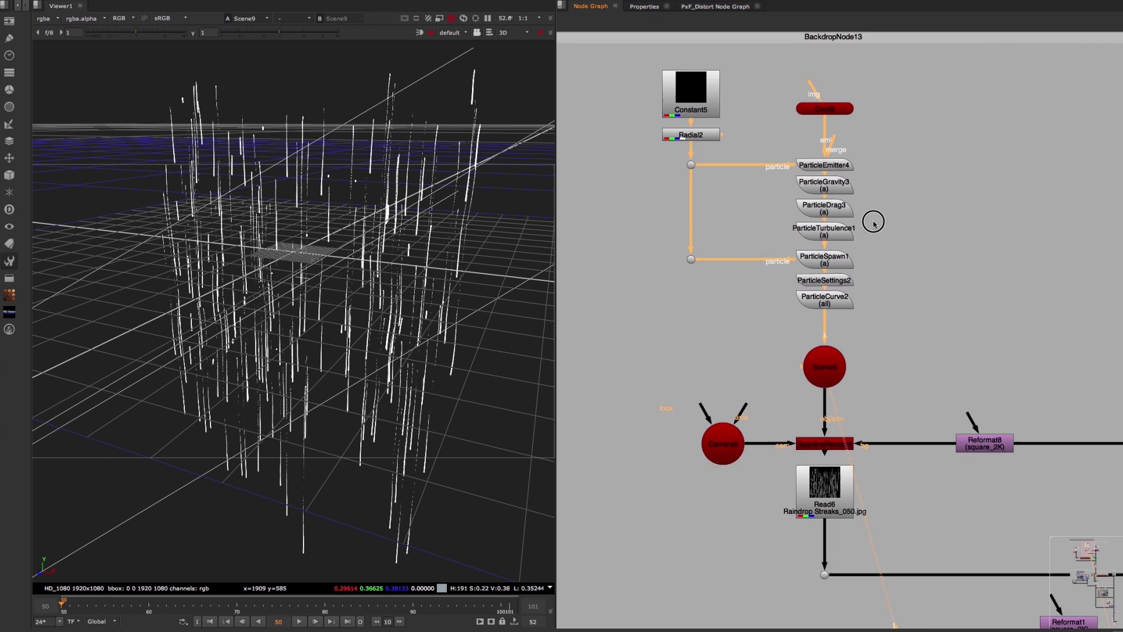
{"action": "middle_click_drag", "start_coordinate": [906, 239], "coordinate": [895, 240]}
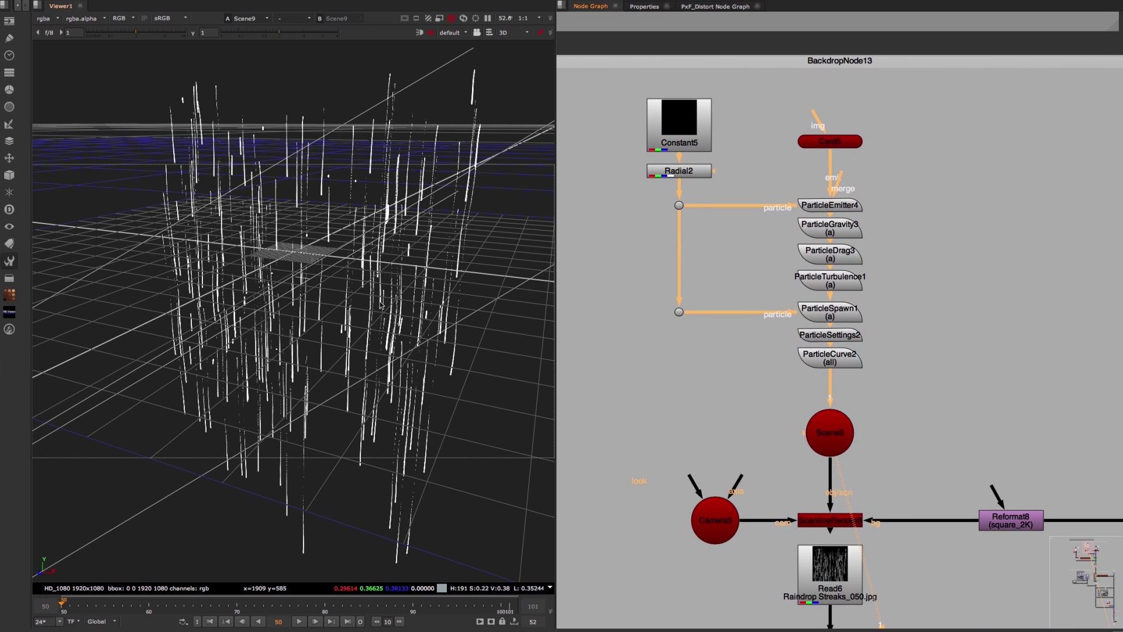
{"action": "left_click", "coordinate": [820, 146]}
{"action": "key", "text": "1"}
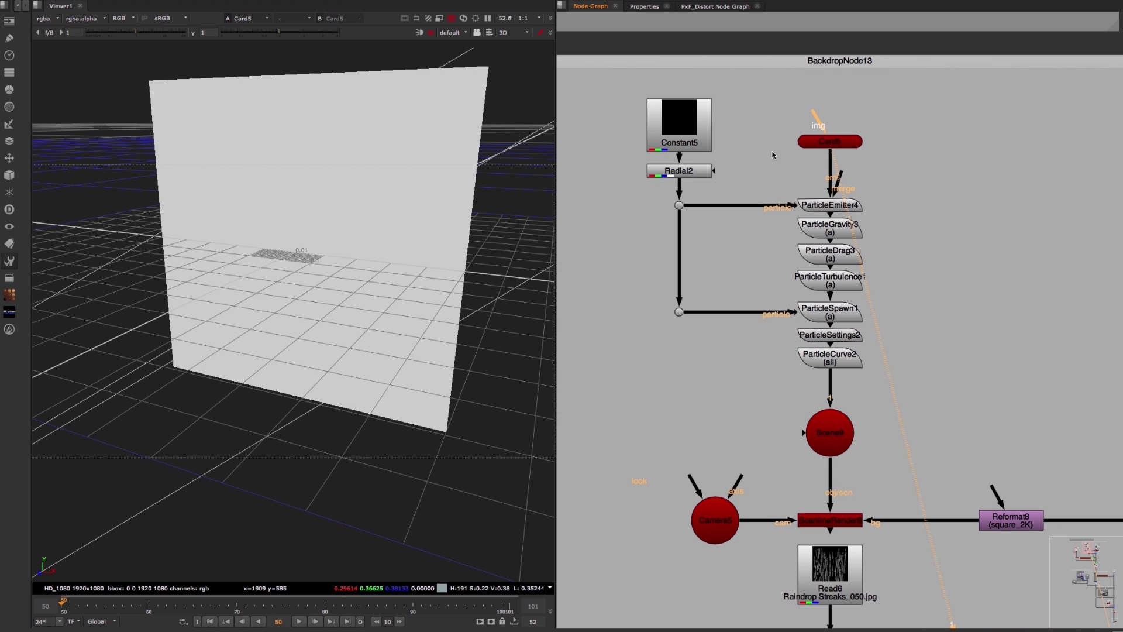
{"action": "middle_click_drag", "start_coordinate": [439, 224], "coordinate": [417, 268]}
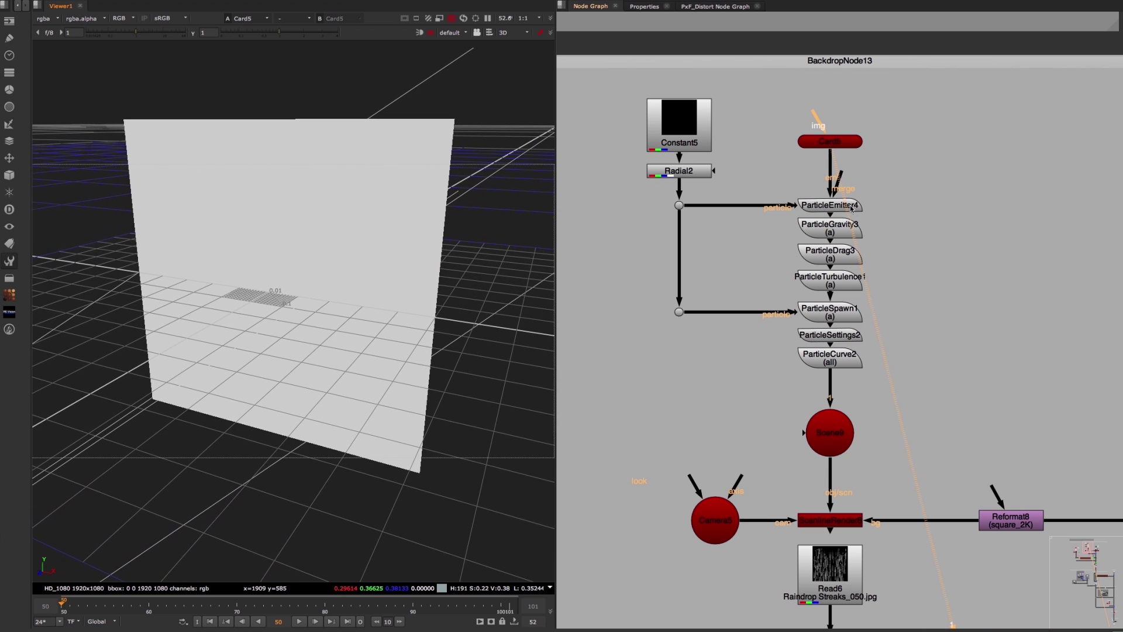
Step: View the ParticleEmitter4 output and inspect the Radial2 image that feeds its particle input
{"action": "left_click", "coordinate": [821, 208]}
{"action": "key", "text": "1"}
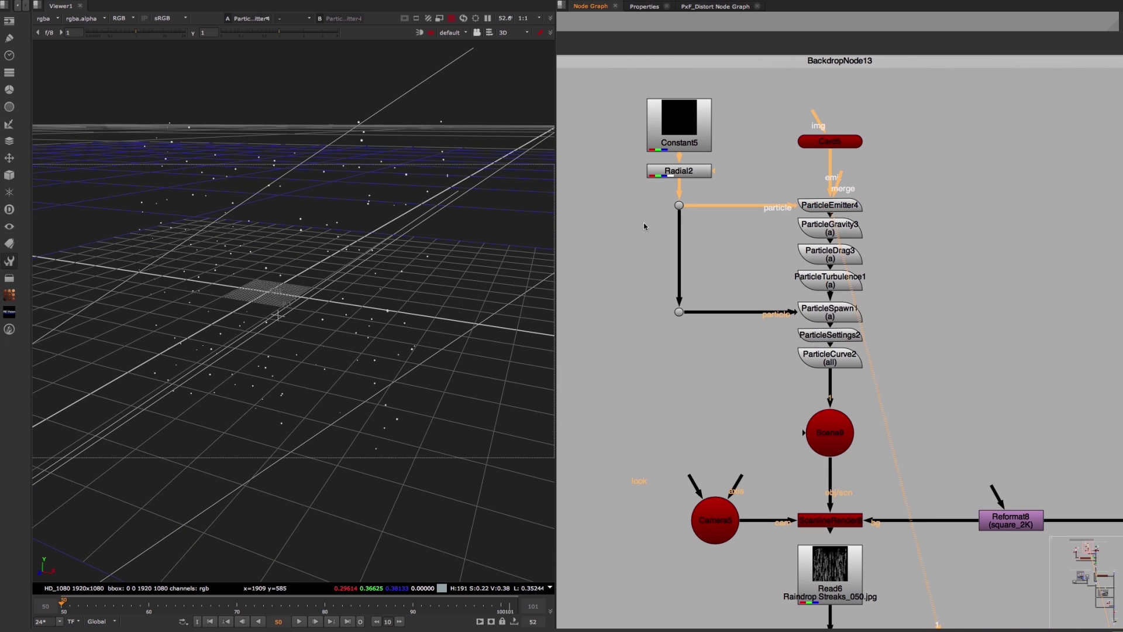
{"action": "left_click", "coordinate": [679, 205]}
{"action": "key", "text": "1"}
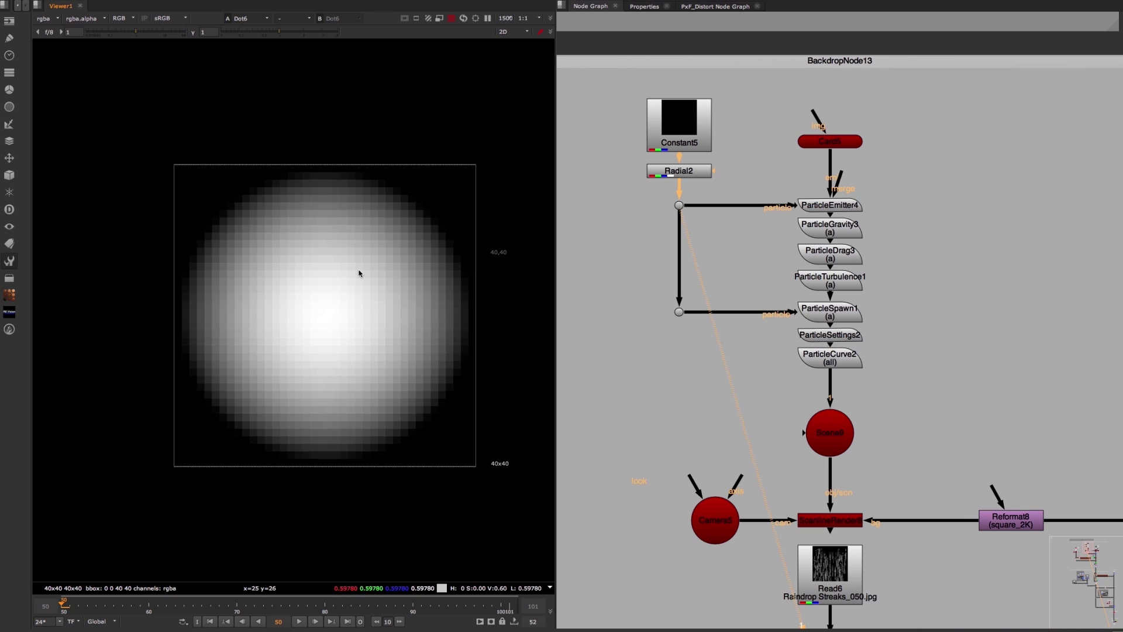
{"action": "scroll", "coordinate": [484, 251], "scroll_direction": "up", "scroll_amount": 1}
{"action": "scroll", "coordinate": [454, 261], "scroll_direction": "up", "scroll_amount": 2}
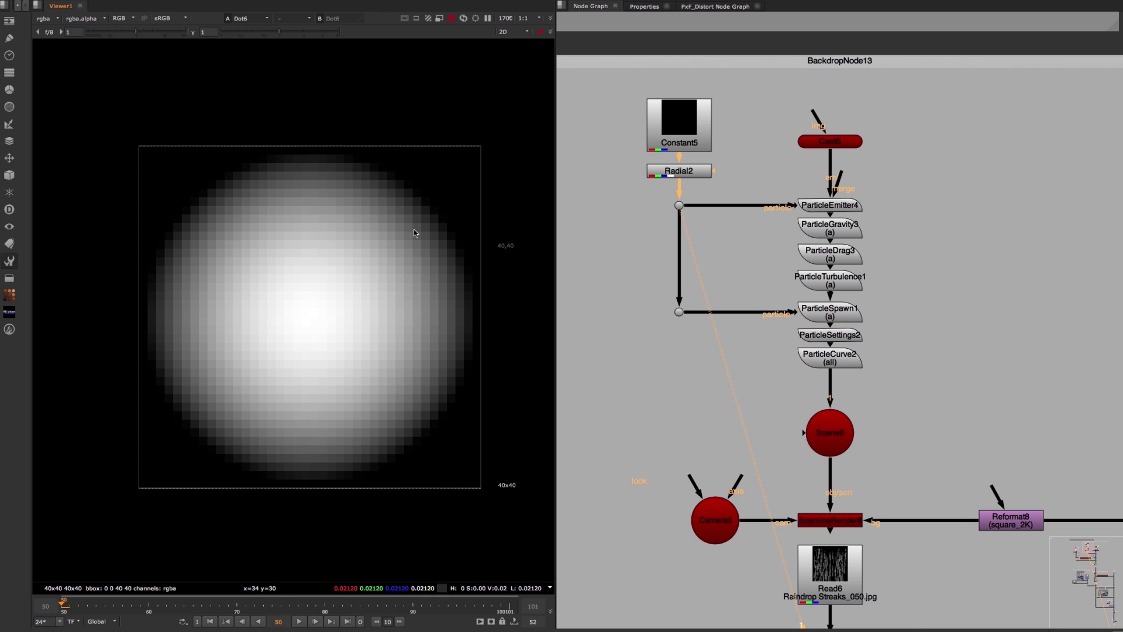
Step: View the emitted particles from ParticleEmitter4 again and compare them with the output of ParticleGravity3
{"action": "left_click", "coordinate": [819, 206]}
{"action": "key", "text": "1"}
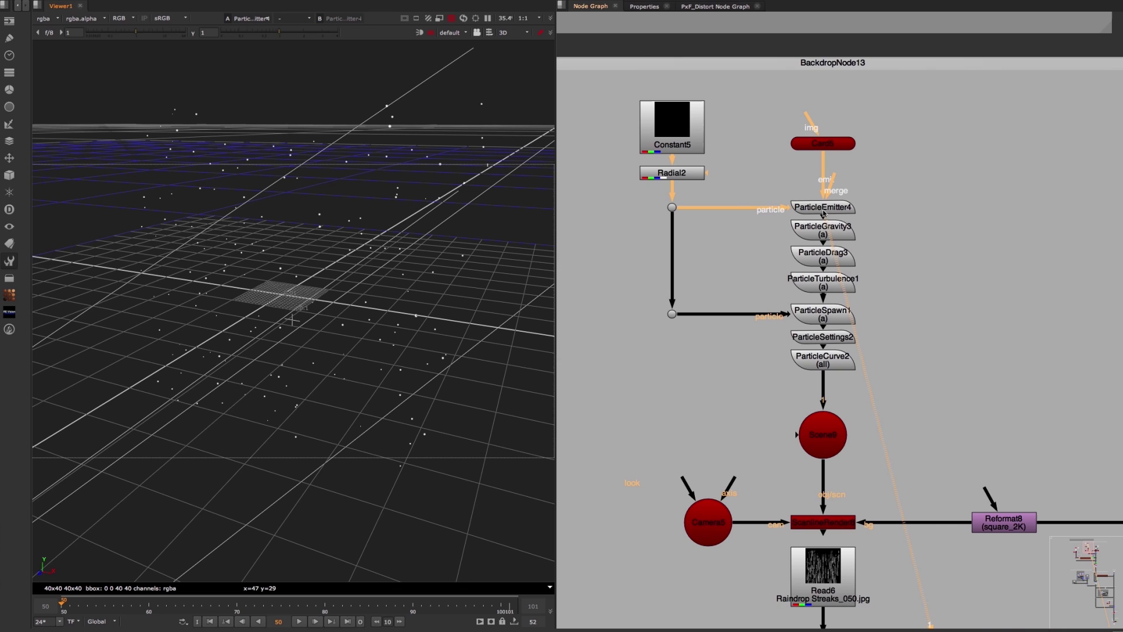
{"action": "left_click", "coordinate": [819, 234]}
{"action": "key", "text": "1"}
Step: View the ParticleDrag3 output in the 3D viewer to inspect how drag affects the particles
{"action": "left_click", "coordinate": [771, 237]}
{"action": "left_click", "coordinate": [817, 255]}
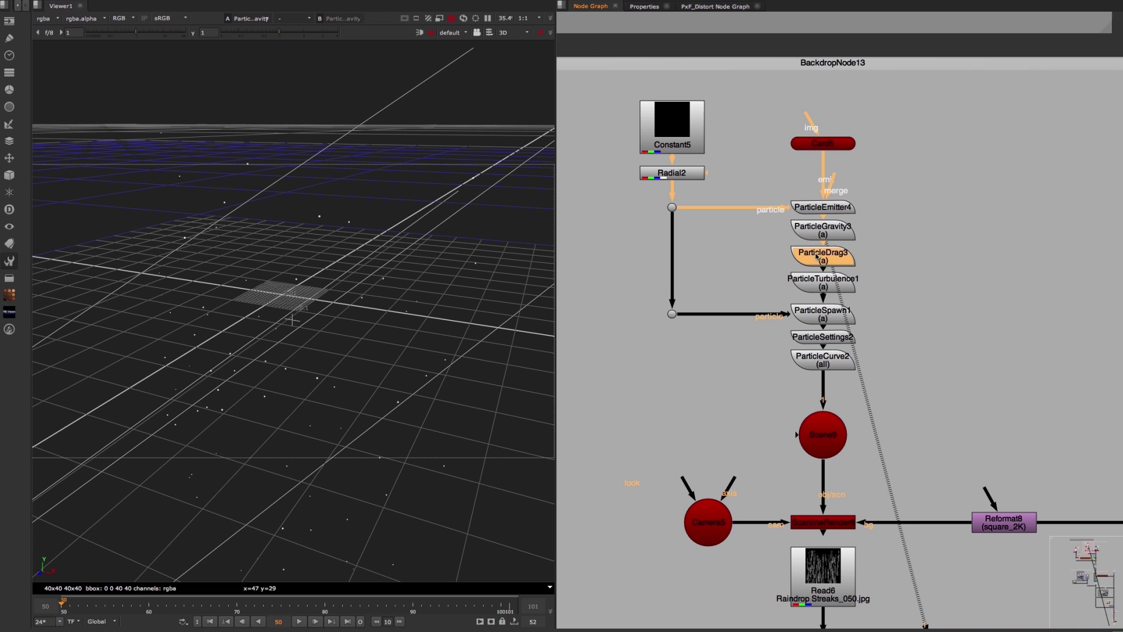
{"action": "key", "text": "1"}
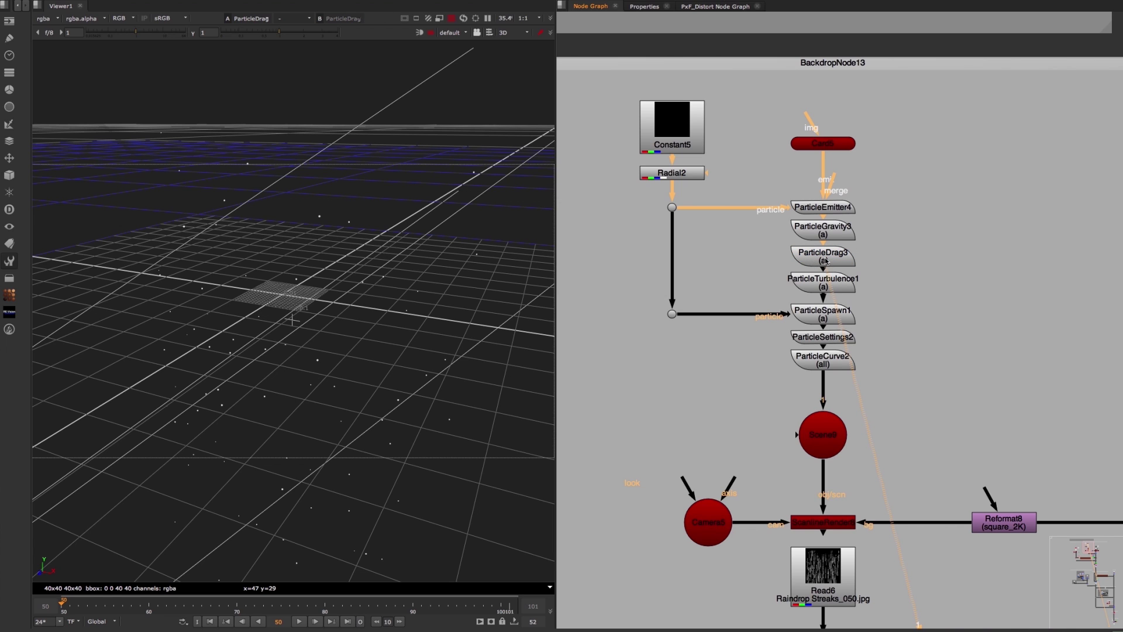
{"action": "left_click_drag", "start_coordinate": [402, 277], "coordinate": [418, 270], "text": "alt"}
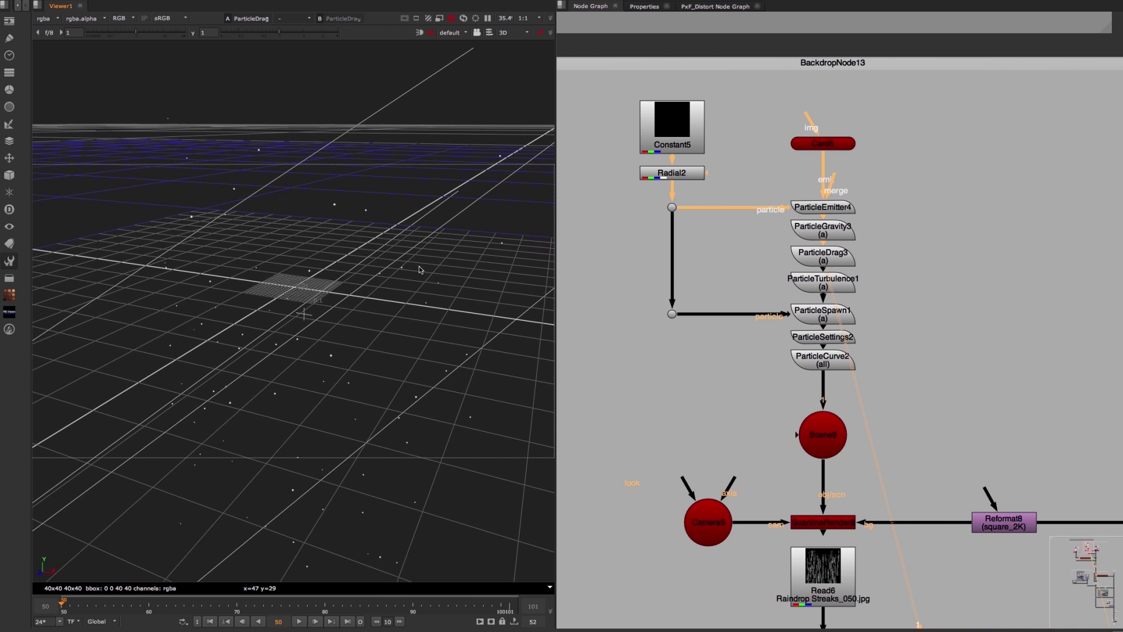
Step: View the ParticleTurbulence1 output in the 3D viewer and compare it with the ParticleDrag3 output
{"action": "left_click", "coordinate": [822, 281]}
{"action": "key", "text": "1"}
{"action": "left_click", "coordinate": [835, 261]}
{"action": "key", "text": "1"}
{"action": "left_click", "coordinate": [818, 281]}
{"action": "key", "text": "1"}
Step: View the ParticleSpawn1 output in the 3D viewer to inspect the particle trails it spawns
{"action": "scroll", "coordinate": [817, 281], "scroll_direction": "up", "scroll_amount": 2}
{"action": "left_click", "coordinate": [819, 317]}
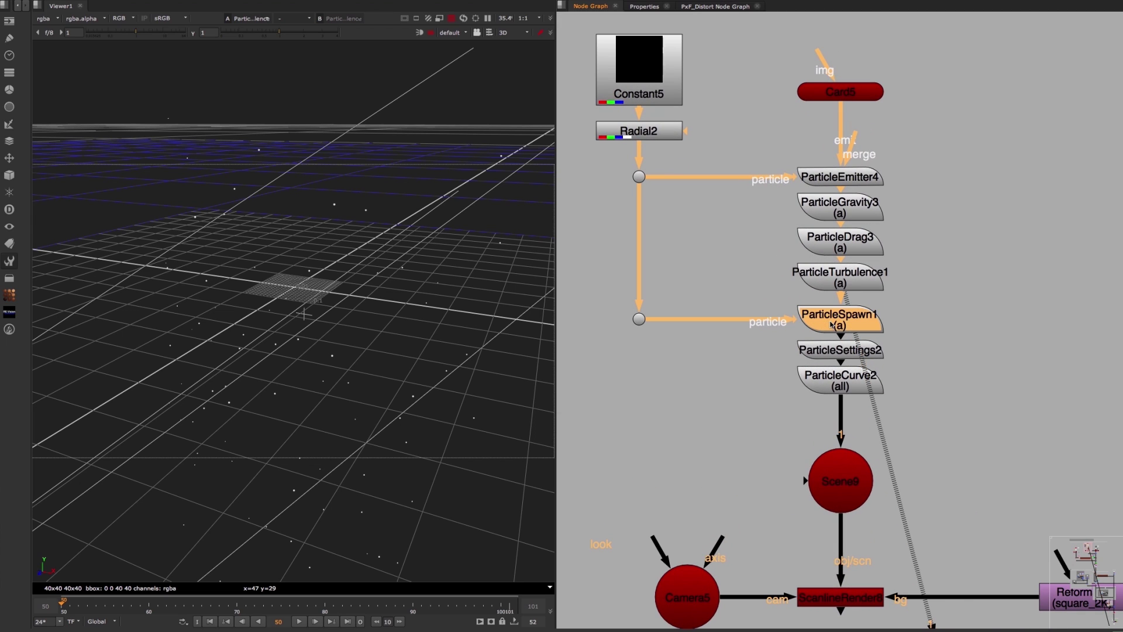
{"action": "key", "text": "1"}
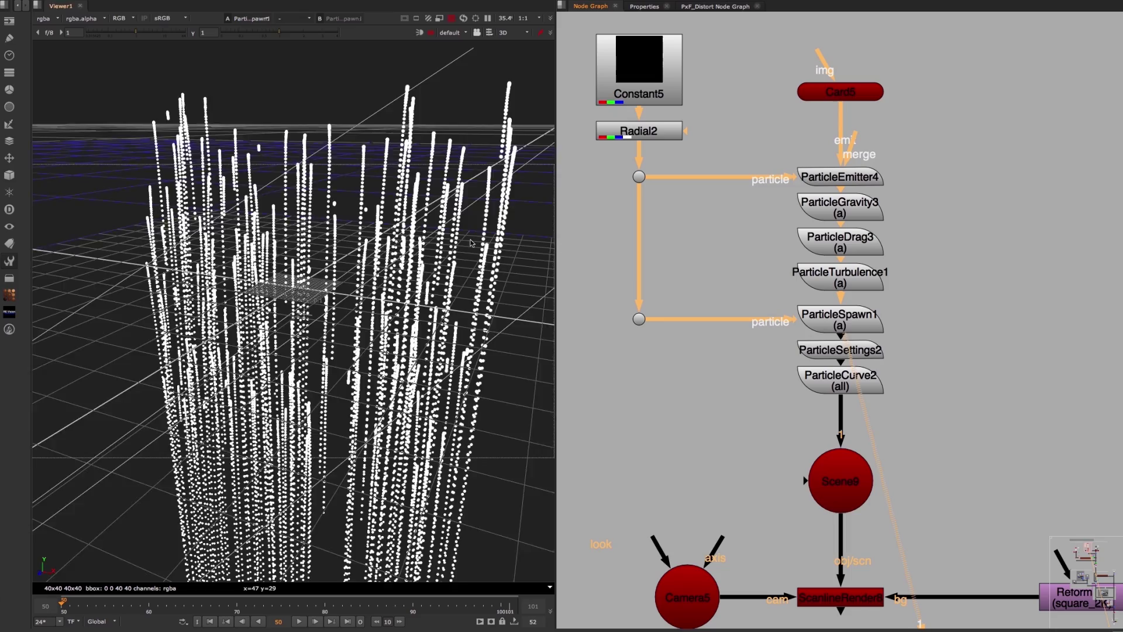
{"action": "scroll", "coordinate": [471, 243], "scroll_direction": "down", "scroll_amount": 3}
{"action": "middle_click_drag", "start_coordinate": [517, 301], "coordinate": [531, 192]}
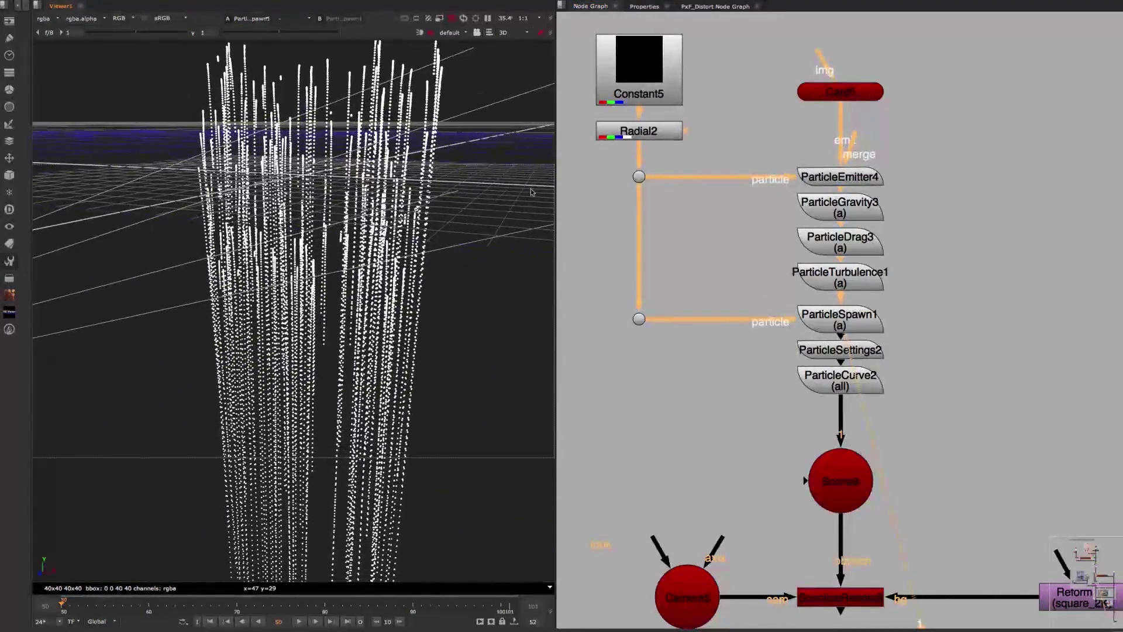
Step: Compare the ParticleTurbulence1 output with the ParticleSpawn1 output and examine the spawned trails from another angle
{"action": "left_click", "coordinate": [832, 269]}
{"action": "key", "text": "1"}
{"action": "left_click", "coordinate": [818, 315]}
{"action": "key", "text": "1"}
{"action": "left_click_drag", "start_coordinate": [532, 290], "coordinate": [366, 233], "text": "ctrl"}
{"action": "scroll", "coordinate": [366, 234], "scroll_direction": "up", "scroll_amount": 4}
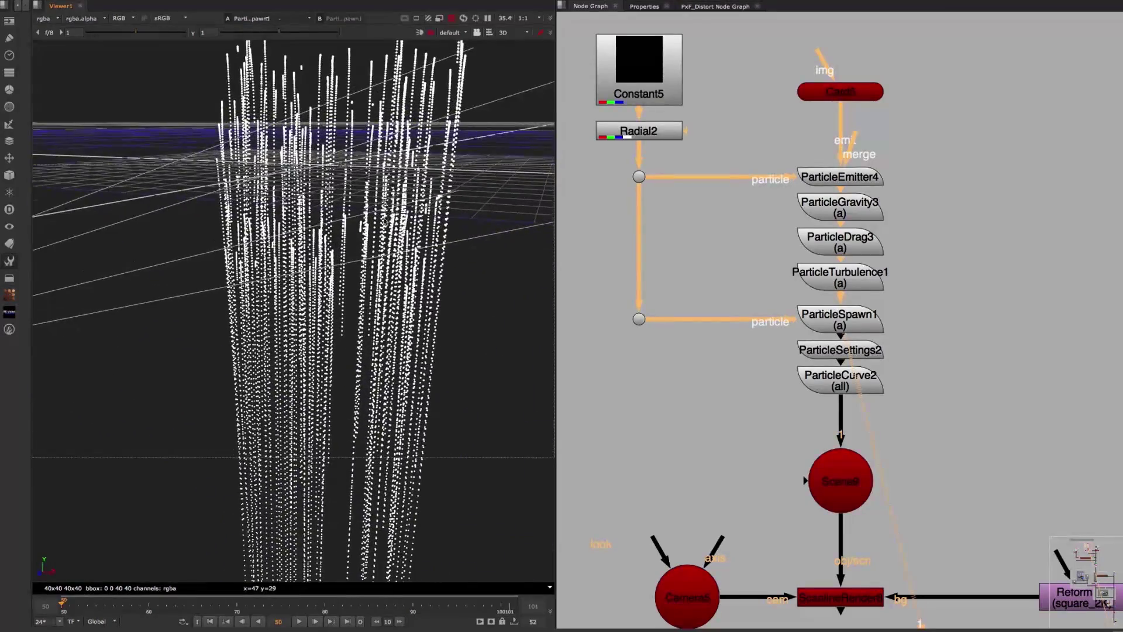
{"action": "middle_click_drag", "start_coordinate": [410, 199], "coordinate": [438, 264]}
Step: View the ParticleSettings2 output and compare the trails with the ParticleSpawn1 output
{"action": "left_click", "coordinate": [826, 352]}
{"action": "key", "text": "1"}
{"action": "scroll", "coordinate": [429, 293], "scroll_direction": "up", "scroll_amount": 3}
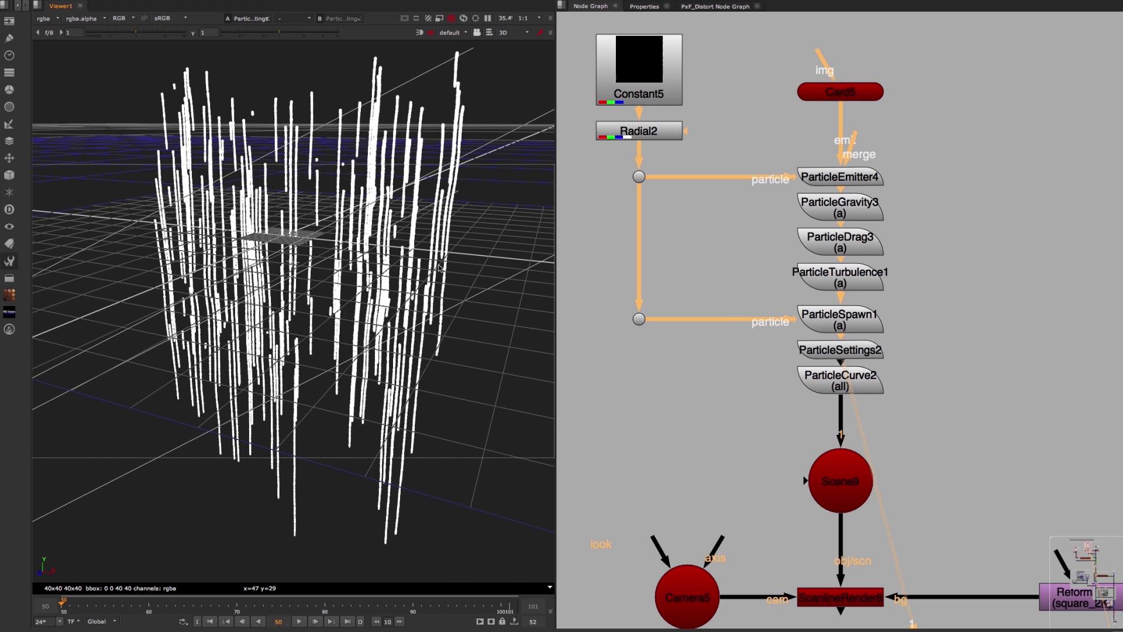
{"action": "left_click", "coordinate": [851, 324]}
{"action": "key", "text": "1"}
{"action": "left_click", "coordinate": [832, 351]}
{"action": "key", "text": "1"}
{"action": "scroll", "coordinate": [408, 157], "scroll_direction": "up", "scroll_amount": 3}
{"action": "scroll", "coordinate": [416, 174], "scroll_direction": "down", "scroll_amount": 5}
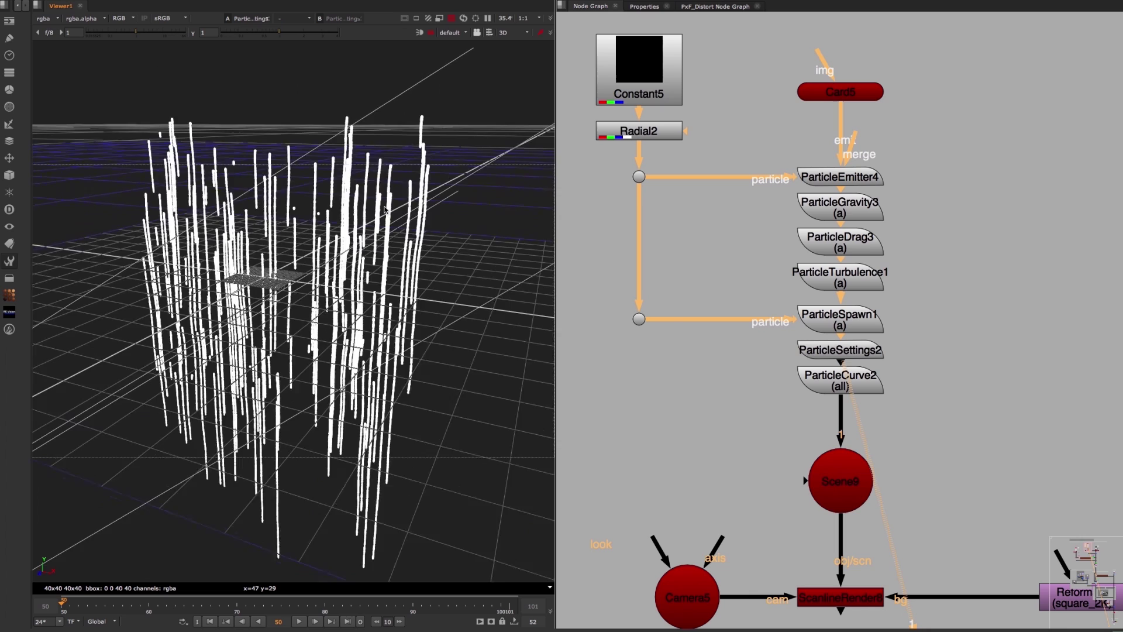
Step: View the ParticleCurve2 output and inspect the node's size curve in its properties
{"action": "left_click", "coordinate": [824, 380]}
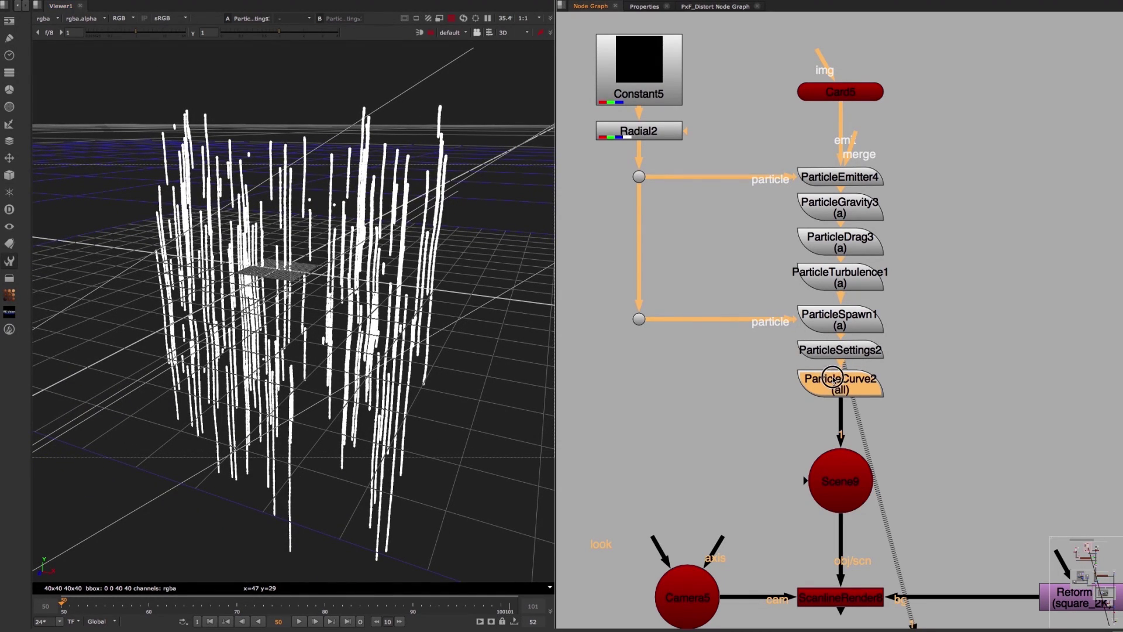
{"action": "key", "text": "1"}
{"action": "scroll", "coordinate": [425, 156], "scroll_direction": "up", "scroll_amount": 3}
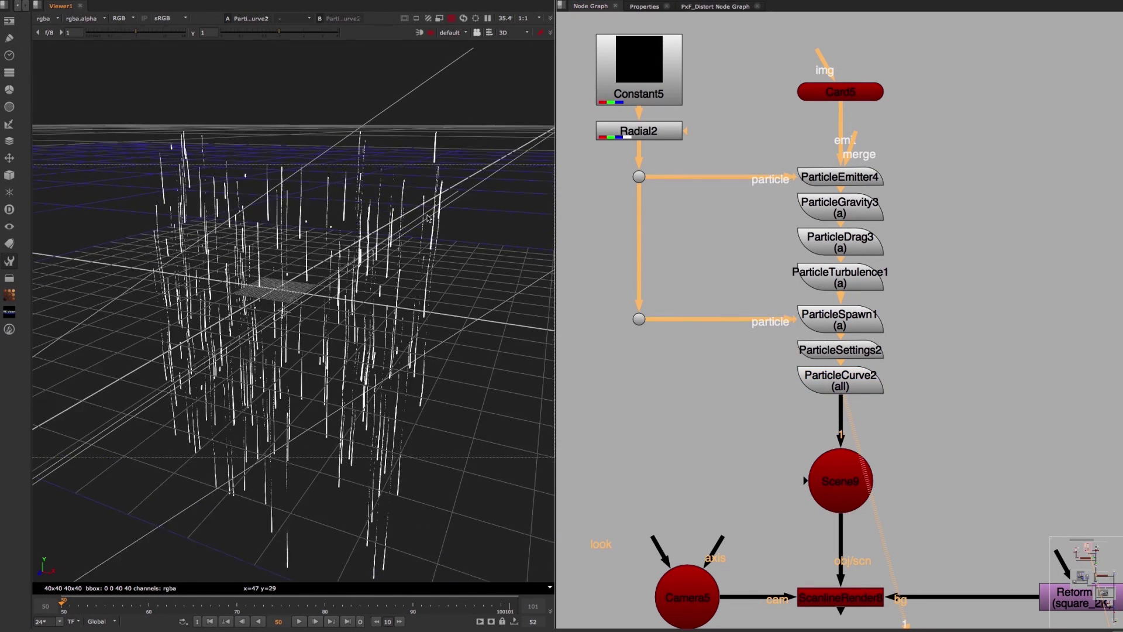
{"action": "left_click", "coordinate": [643, 7]}
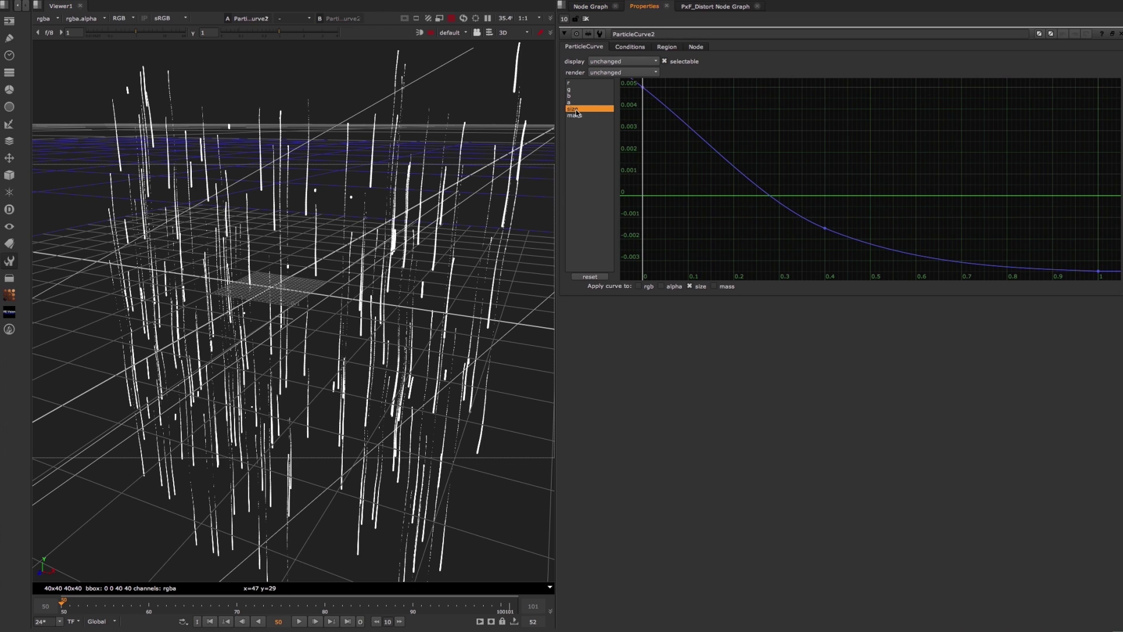
{"action": "left_click", "coordinate": [594, 7]}
Step: Review the streak particle chain in the node graph, selecting its gravity, drag and turbulence nodes
{"action": "scroll", "coordinate": [755, 242], "scroll_direction": "down", "scroll_amount": 3}
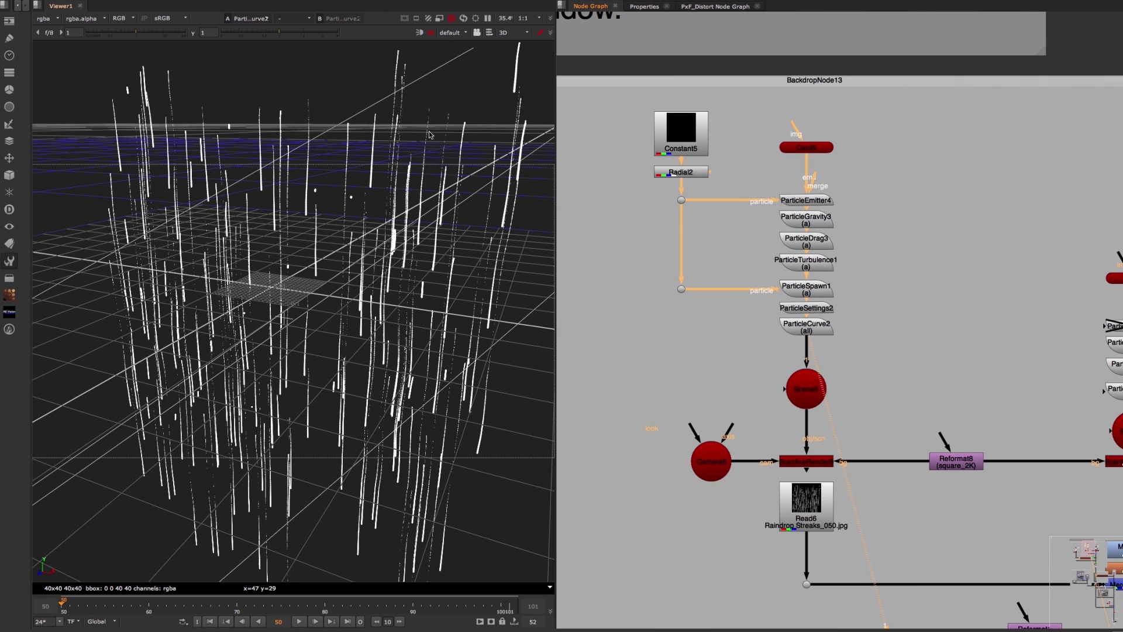
{"action": "scroll", "coordinate": [864, 272], "scroll_direction": "down", "scroll_amount": 3}
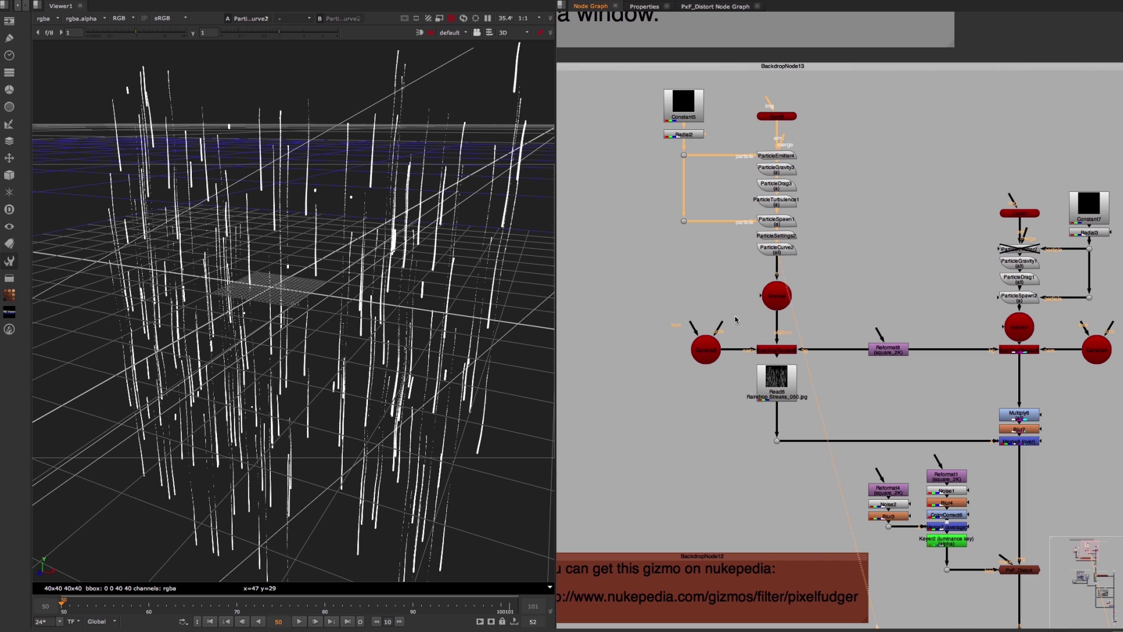
{"action": "scroll", "coordinate": [830, 189], "scroll_direction": "up", "scroll_amount": 2}
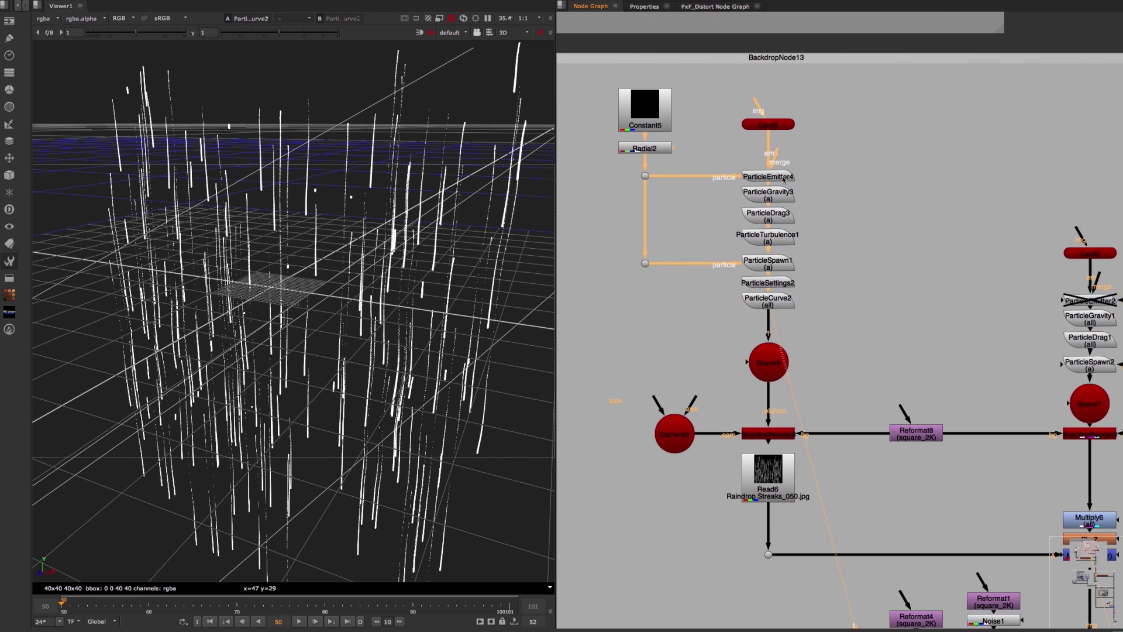
{"action": "left_click", "coordinate": [768, 194]}
{"action": "left_click", "coordinate": [770, 222]}
{"action": "left_click", "coordinate": [769, 241]}
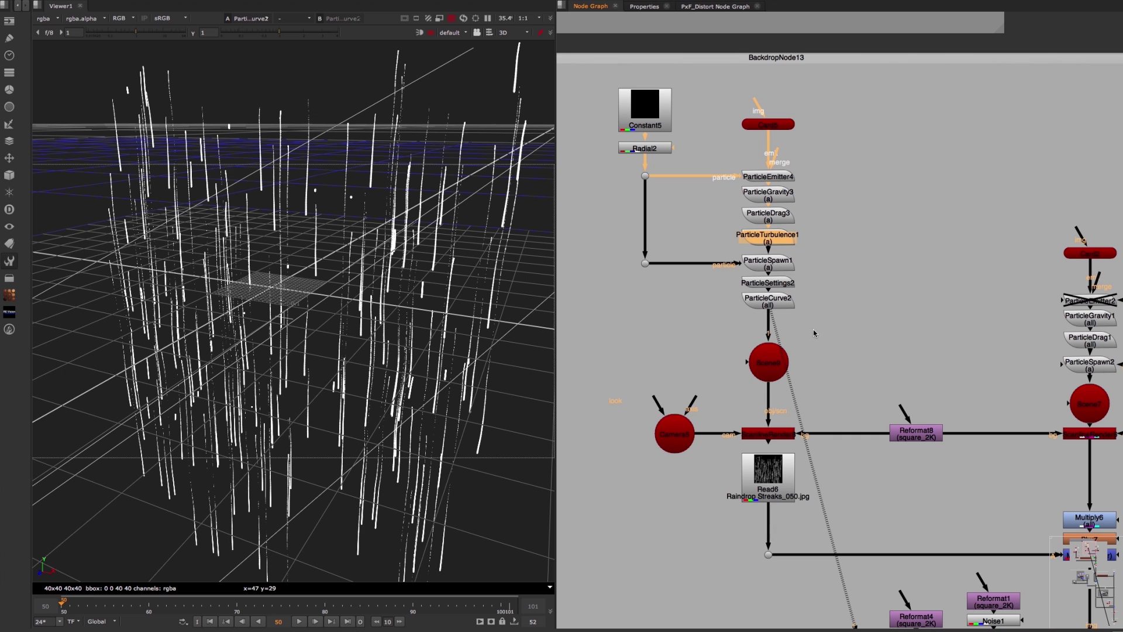
{"action": "scroll", "coordinate": [817, 329], "scroll_direction": "down", "scroll_amount": 5}
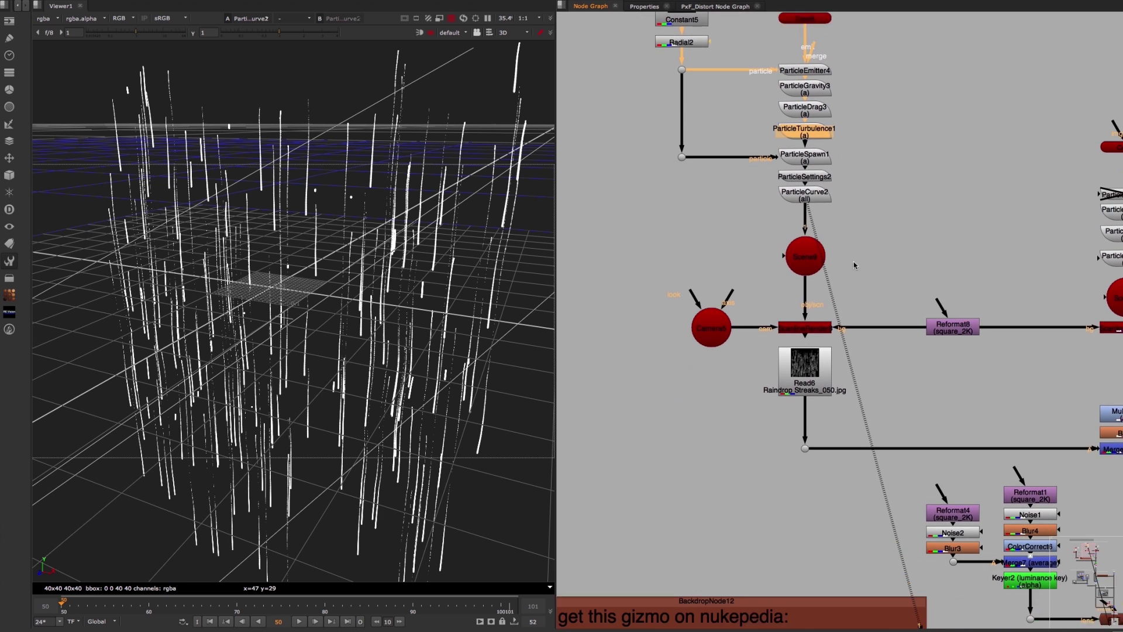
Step: View the pre-rendered streaks image from the Read6 node in the 2D viewer
{"action": "middle_click_drag", "start_coordinate": [854, 261], "coordinate": [852, 223]}
{"action": "left_click", "coordinate": [802, 332]}
{"action": "key", "text": "1"}
{"action": "left_click", "coordinate": [295, 622]}
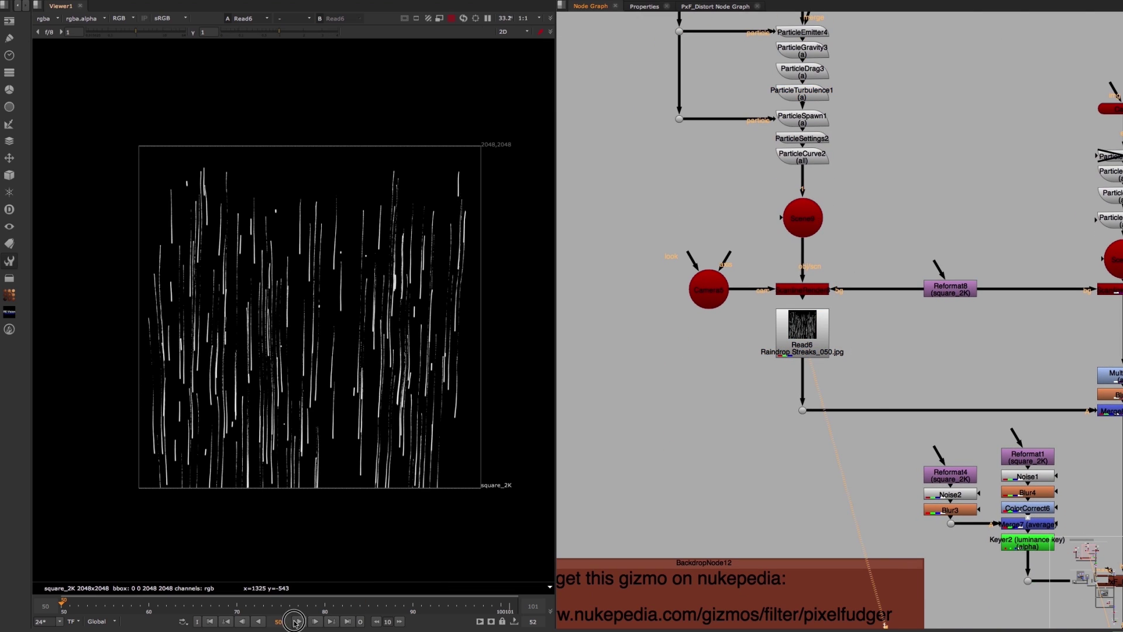
{"action": "scroll", "coordinate": [404, 342], "scroll_direction": "up", "scroll_amount": 3}
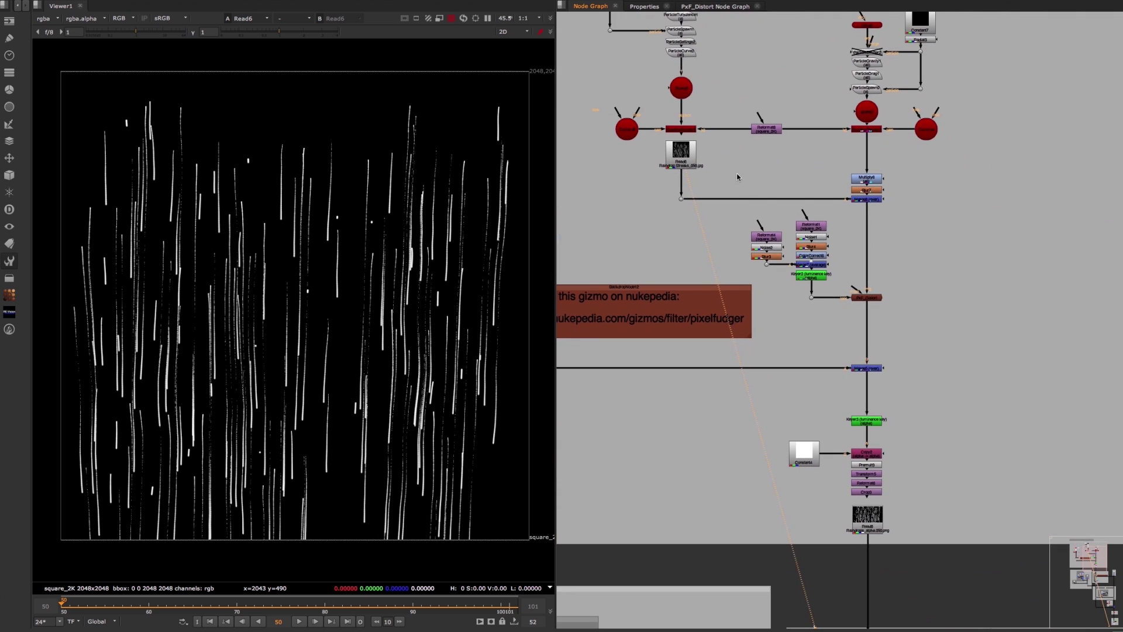
Step: View the merged streaks at Merge8 and the noise image that feeds the lens input of PxF_Distort
{"action": "scroll", "coordinate": [819, 303], "scroll_direction": "up", "scroll_amount": 5}
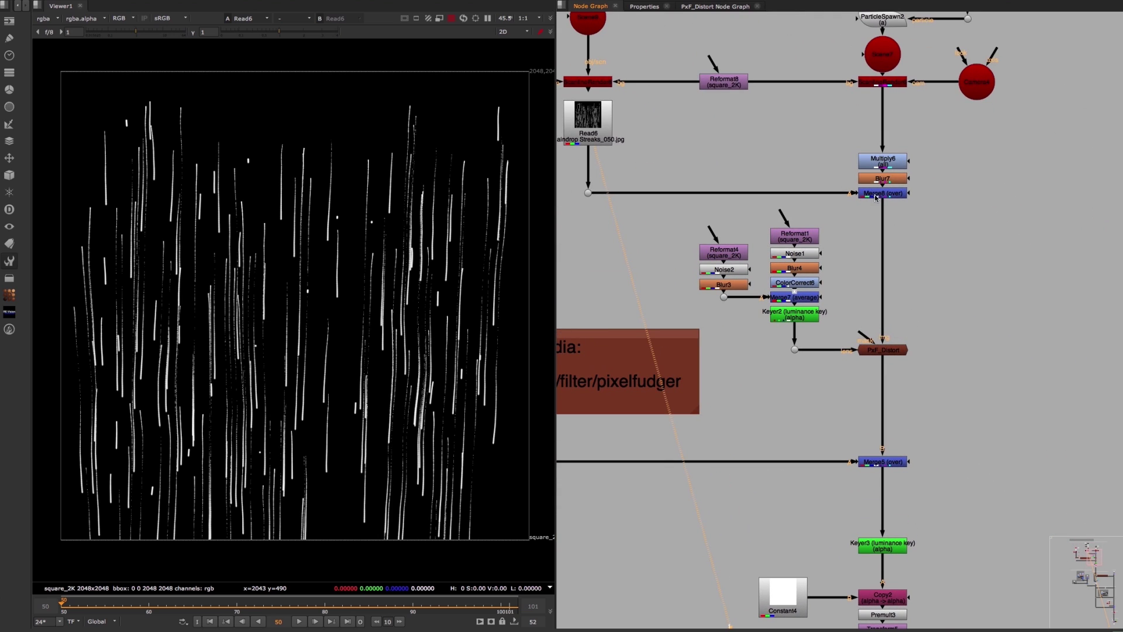
{"action": "left_click", "coordinate": [876, 197]}
{"action": "key", "text": "1"}
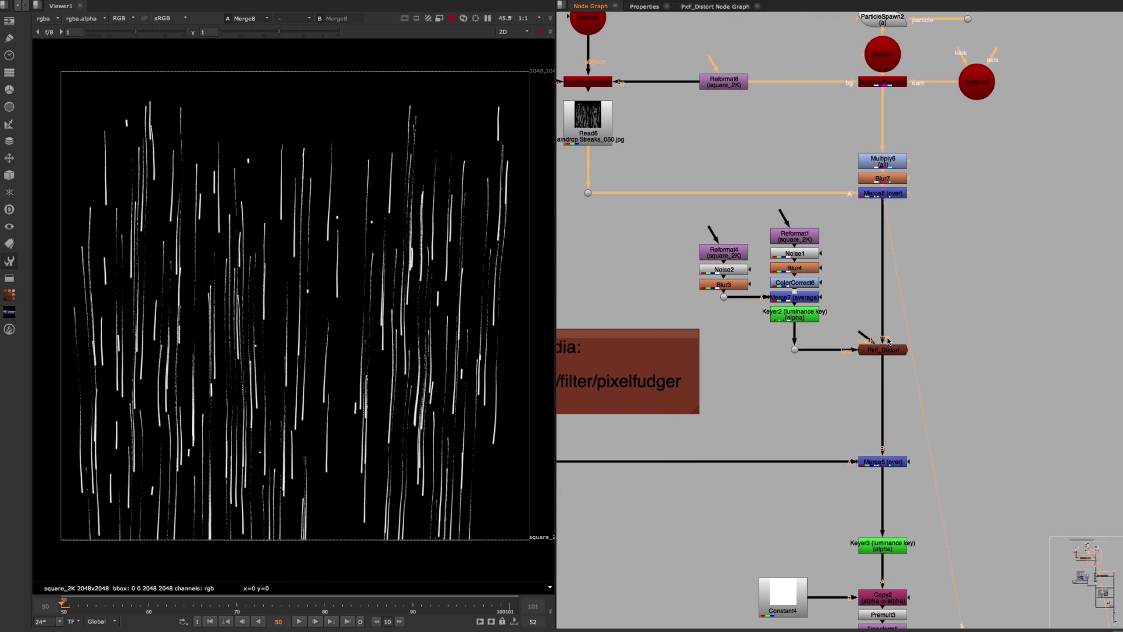
{"action": "left_click", "coordinate": [795, 349]}
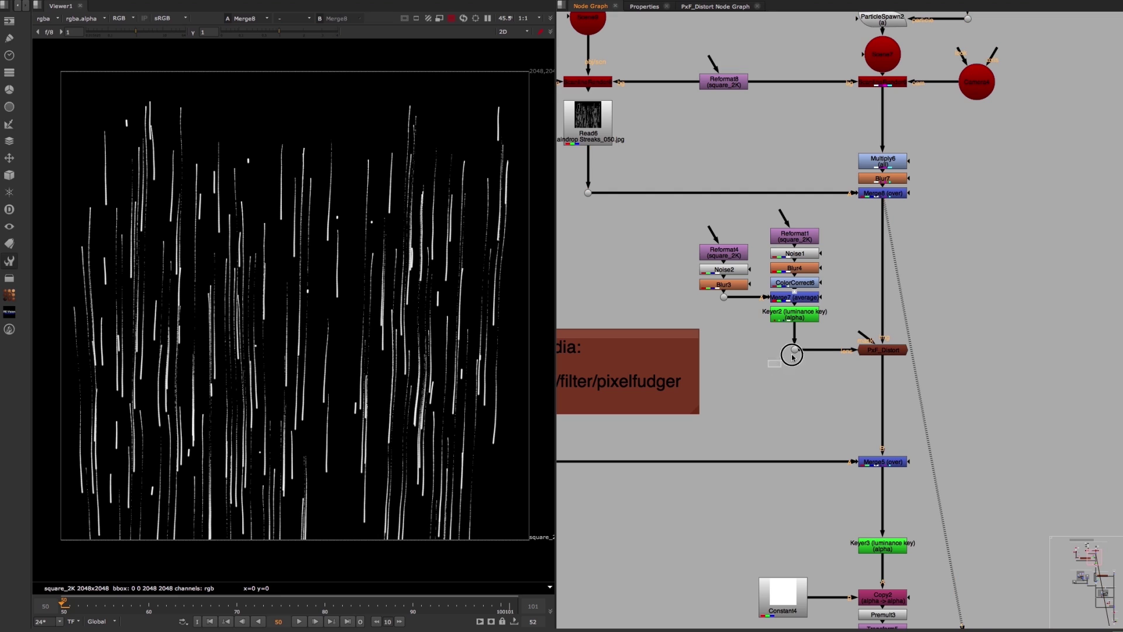
{"action": "key", "text": "1"}
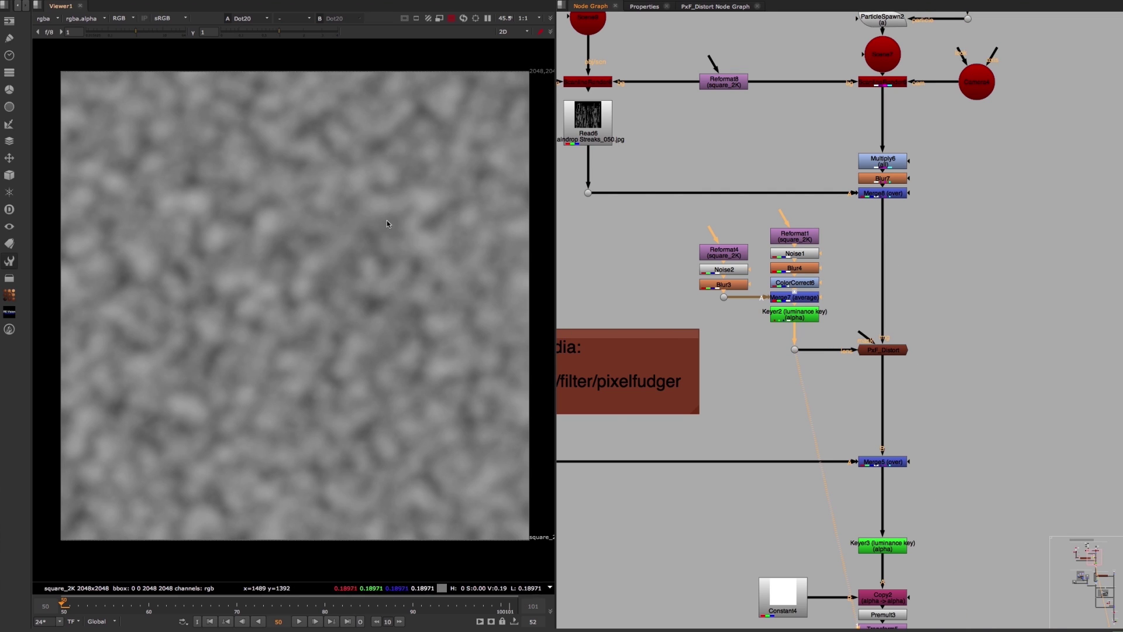
Step: View the PxF_Distort output and read the note on where to get the gizmo
{"action": "left_click", "coordinate": [879, 350]}
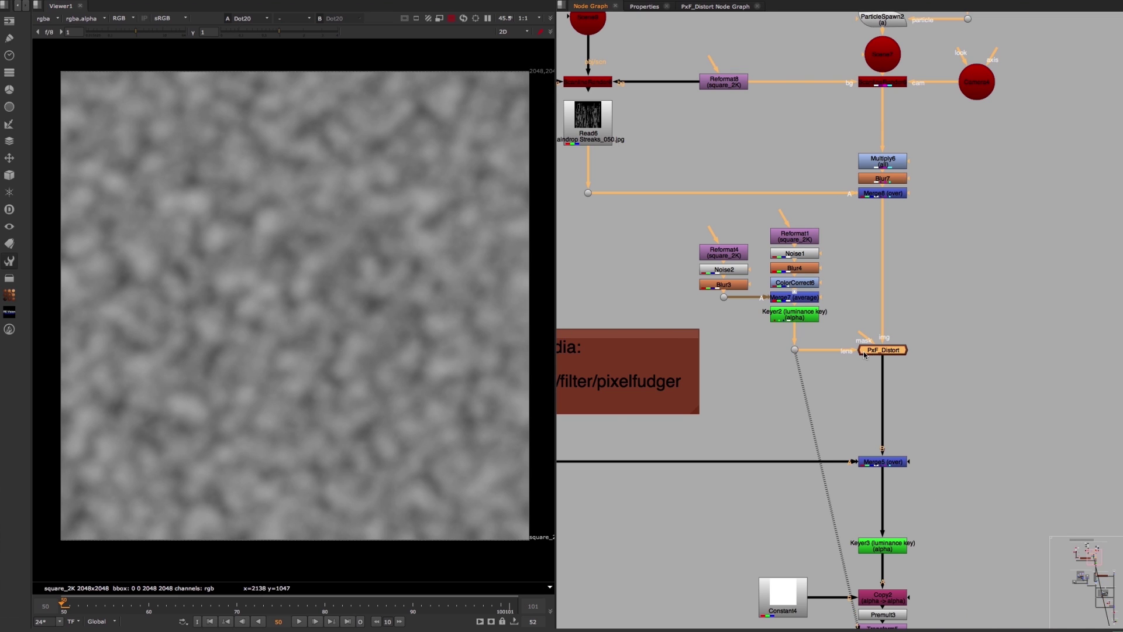
{"action": "key", "text": "1"}
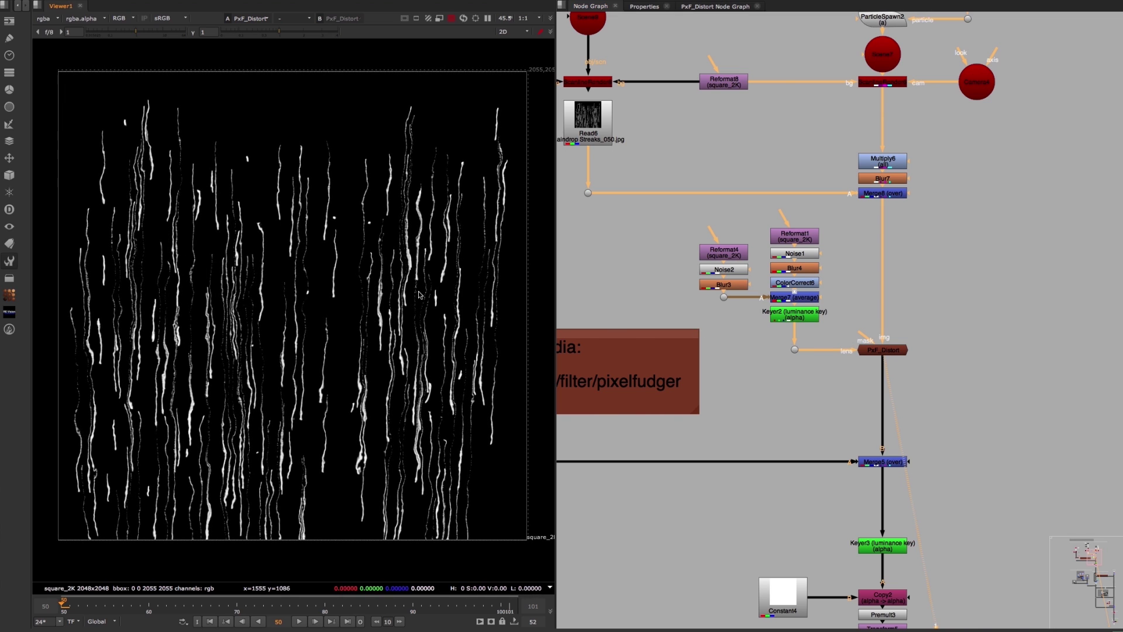
{"action": "middle_click_drag", "start_coordinate": [722, 340], "coordinate": [1003, 298]}
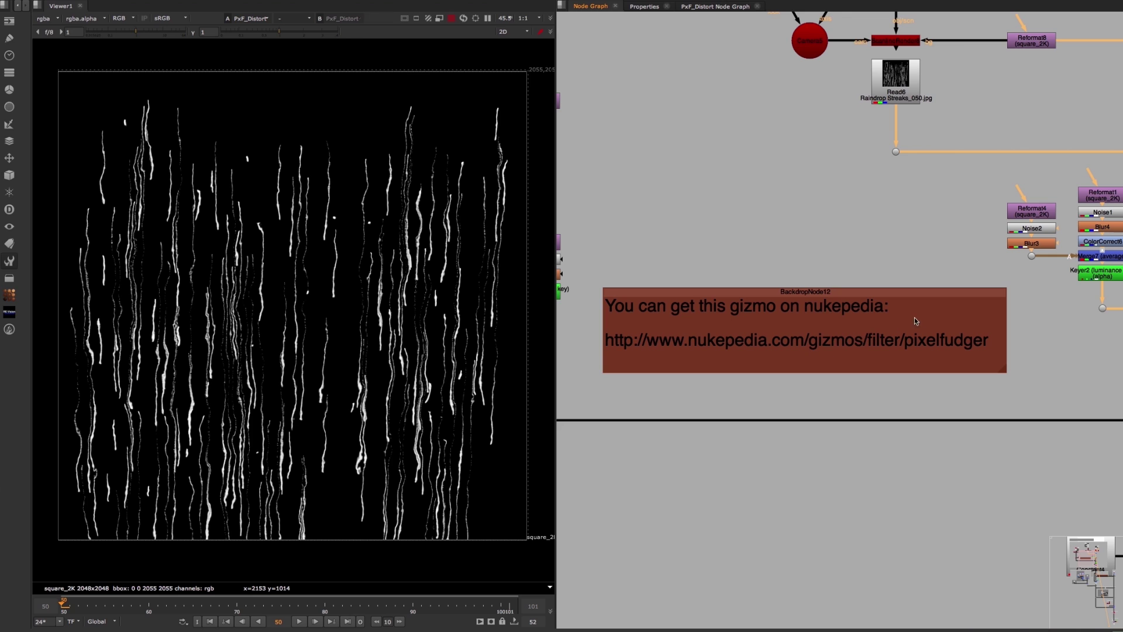
{"action": "scroll", "coordinate": [921, 322], "scroll_direction": "down", "scroll_amount": 2}
{"action": "middle_click_drag", "start_coordinate": [928, 324], "coordinate": [685, 364]}
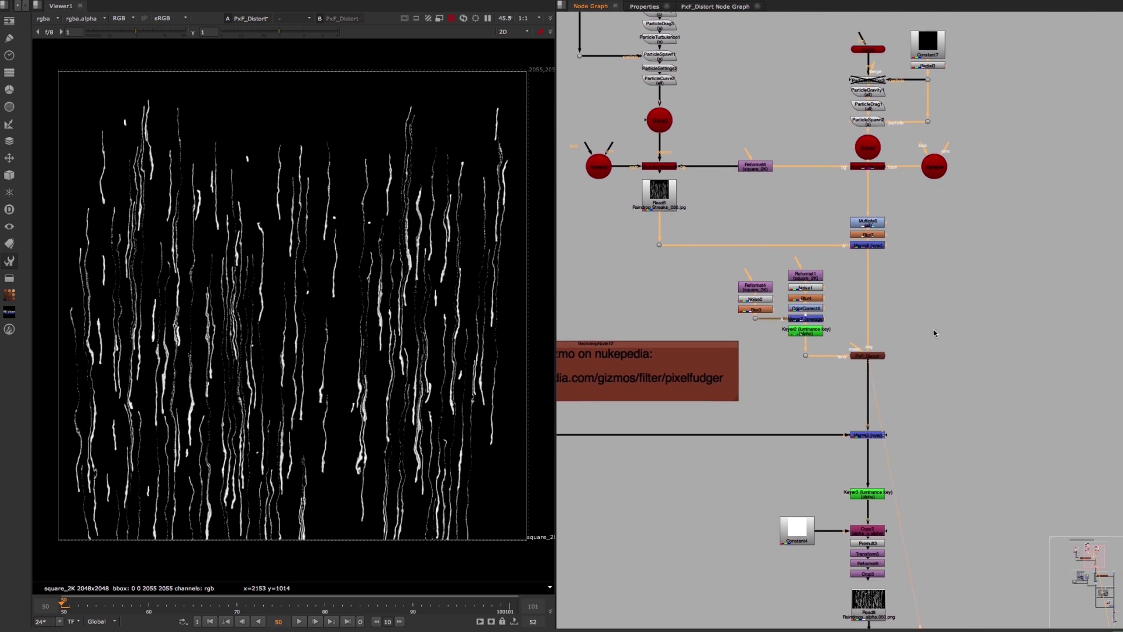
{"action": "scroll", "coordinate": [892, 346], "scroll_direction": "up", "scroll_amount": 4}
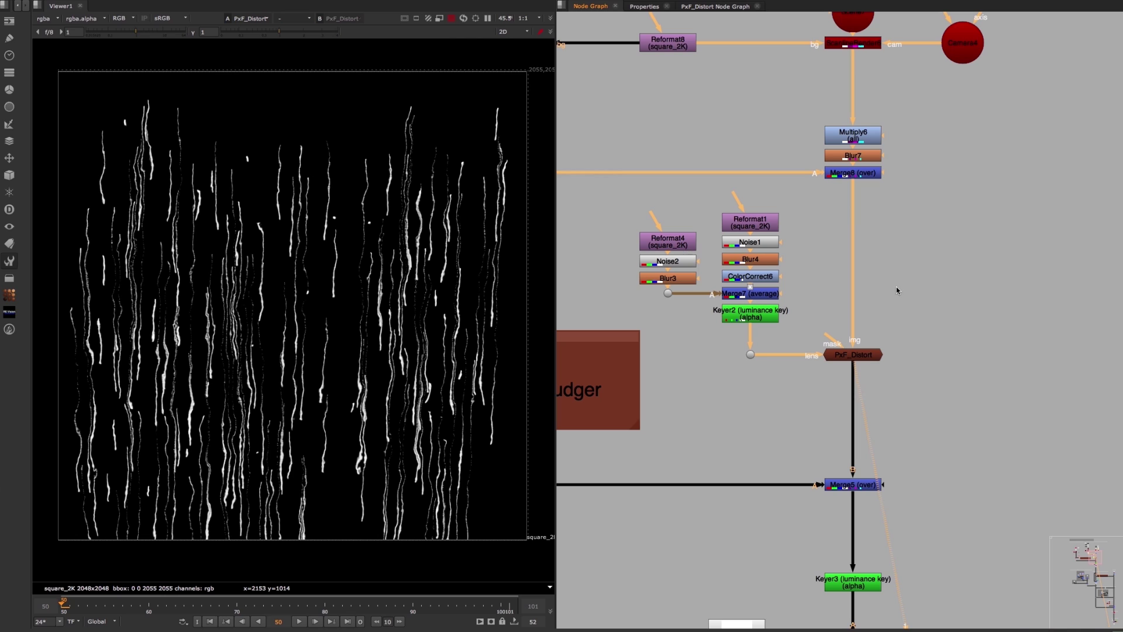
Step: Inspect the internal node graph of the PxF_Distort gizmo, including its IDistort1 node, and return to the main graph
{"action": "left_click", "coordinate": [721, 7]}
{"action": "middle_click_drag", "start_coordinate": [794, 246], "coordinate": [831, 256]}
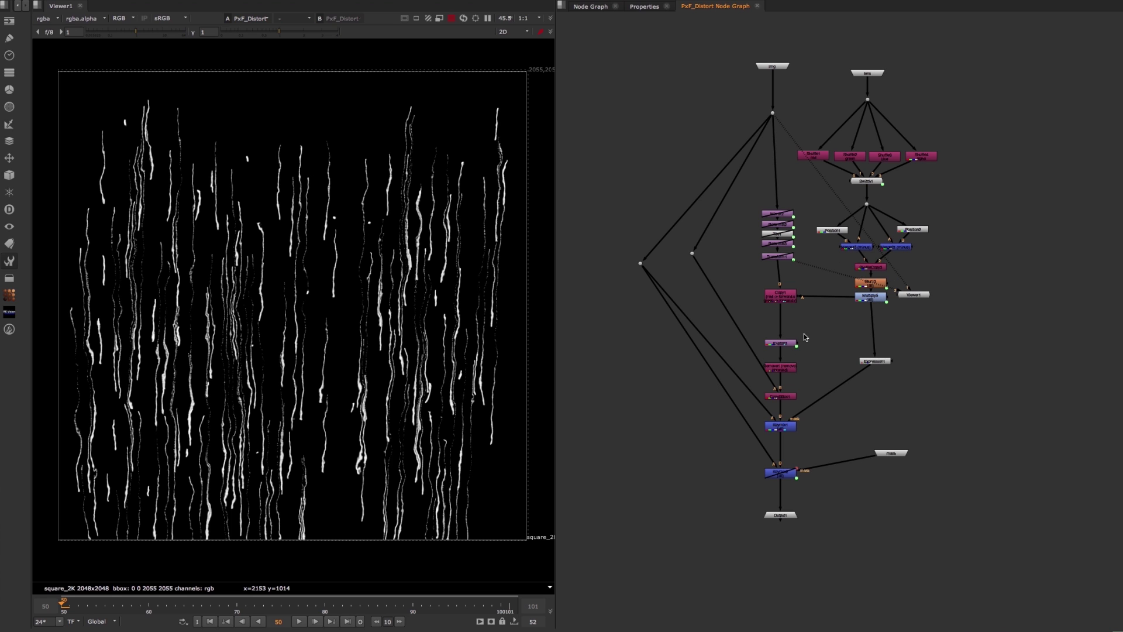
{"action": "scroll", "coordinate": [809, 338], "scroll_direction": "up", "scroll_amount": 5}
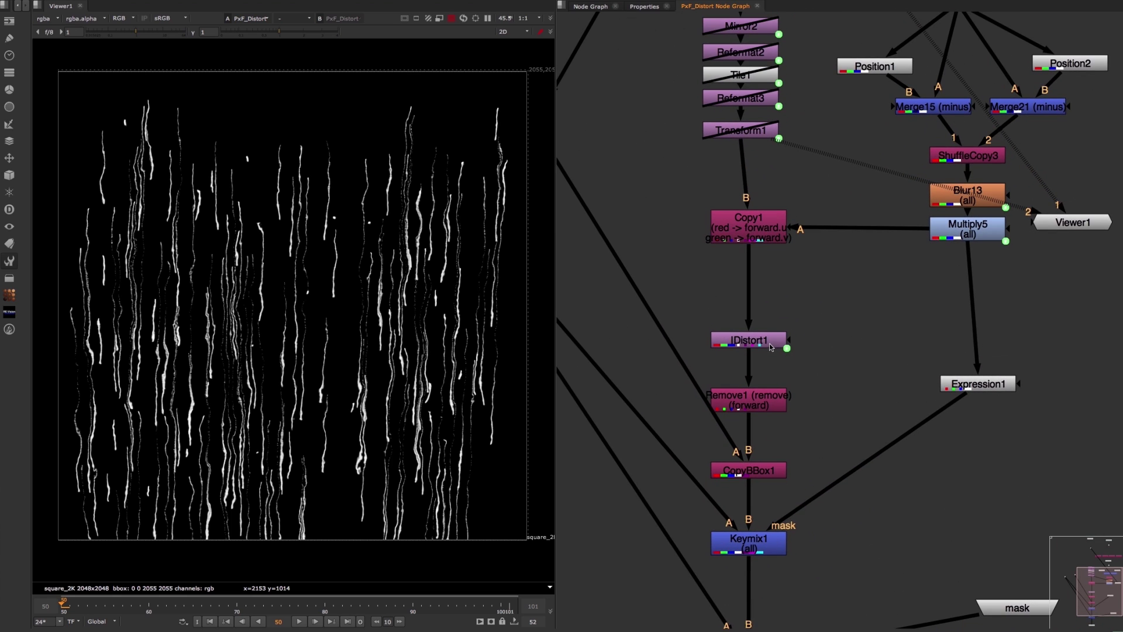
{"action": "left_click", "coordinate": [769, 339]}
{"action": "left_click_drag", "start_coordinate": [769, 338], "coordinate": [770, 344]}
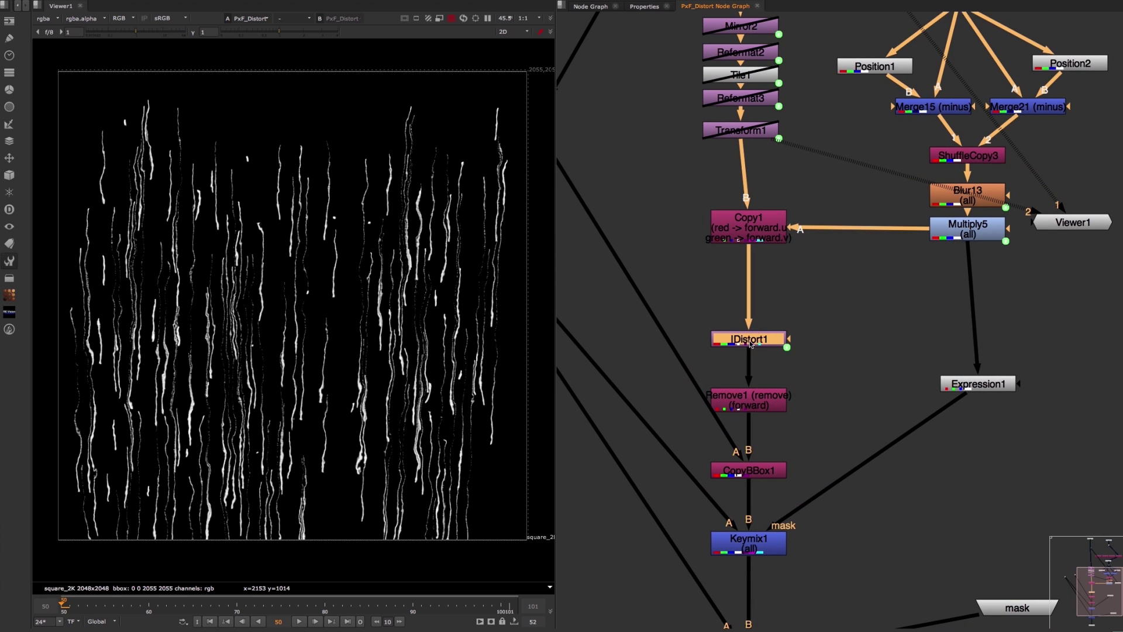
{"action": "left_click", "coordinate": [599, 7]}
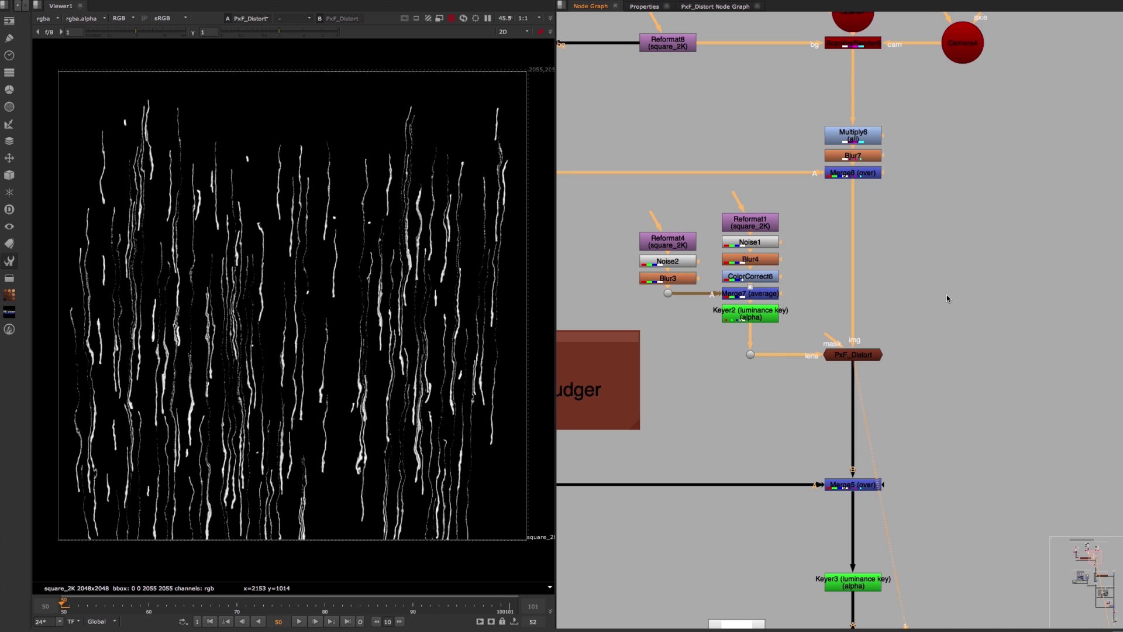
Step: Check the lens connection into PxF_Distort and examine its distorted streaks up close in the viewer
{"action": "middle_click_drag", "start_coordinate": [950, 295], "coordinate": [928, 312]}
{"action": "scroll", "coordinate": [939, 311], "scroll_direction": "down", "scroll_amount": 2}
{"action": "scroll", "coordinate": [928, 310], "scroll_direction": "up", "scroll_amount": 2}
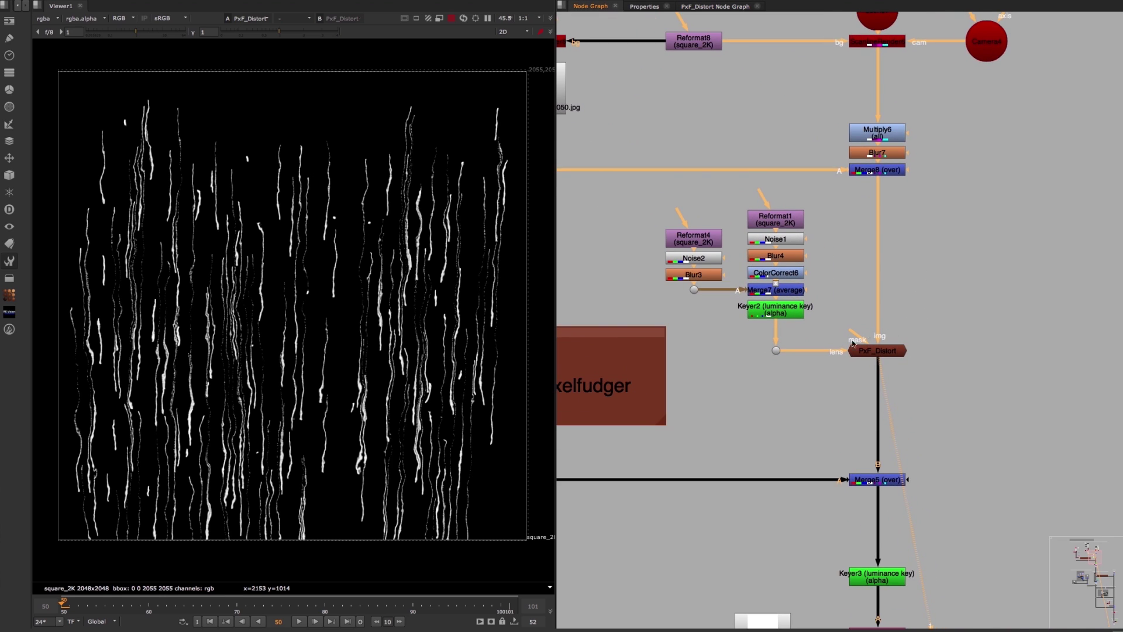
{"action": "left_click_drag", "start_coordinate": [801, 353], "coordinate": [777, 350]}
{"action": "left_click", "coordinate": [887, 351]}
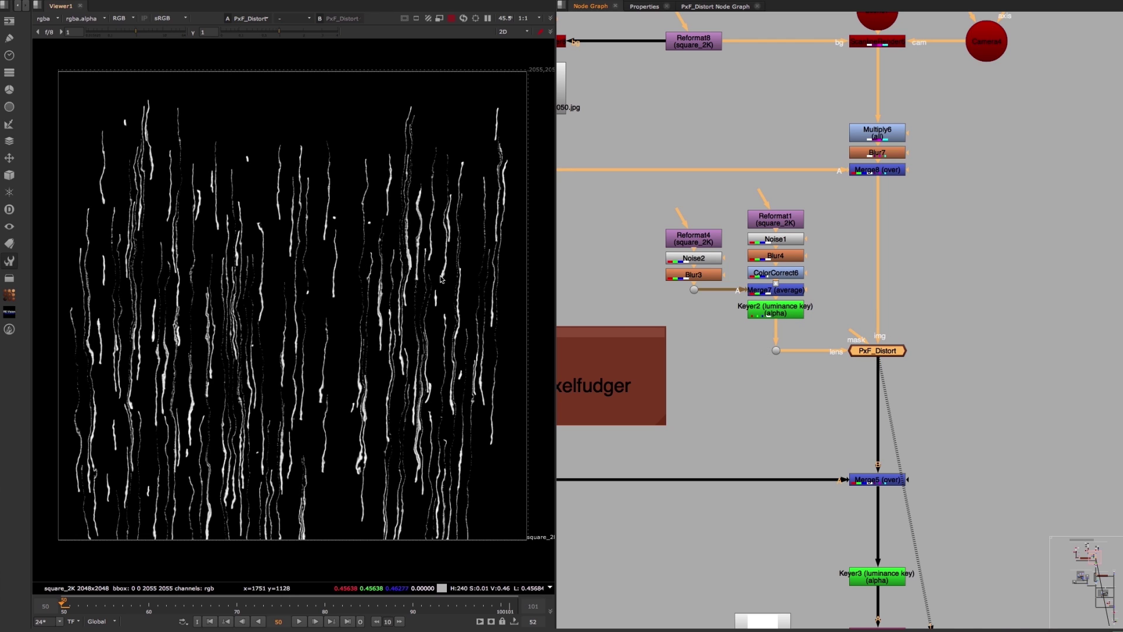
{"action": "scroll", "coordinate": [412, 249], "scroll_direction": "up", "scroll_amount": 2}
{"action": "scroll", "coordinate": [404, 257], "scroll_direction": "up", "scroll_amount": 2}
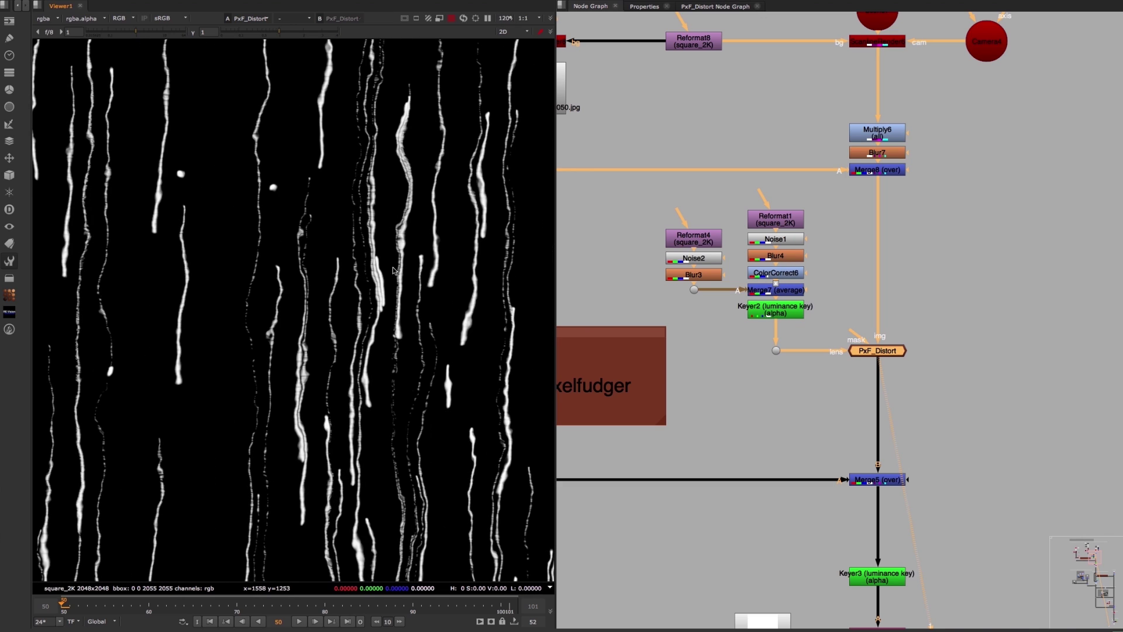
Step: Clear the node selection and view the whole "particles // raindrops matte" section of the node graph
{"action": "left_click", "coordinate": [940, 261]}
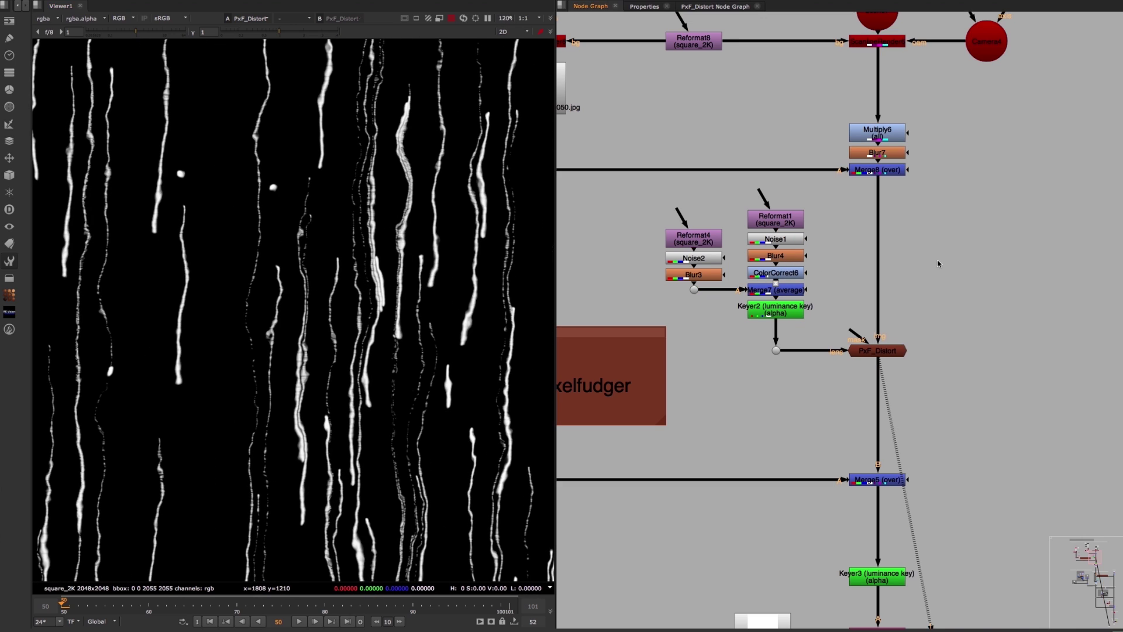
{"action": "scroll", "coordinate": [928, 285], "scroll_direction": "down", "scroll_amount": 3}
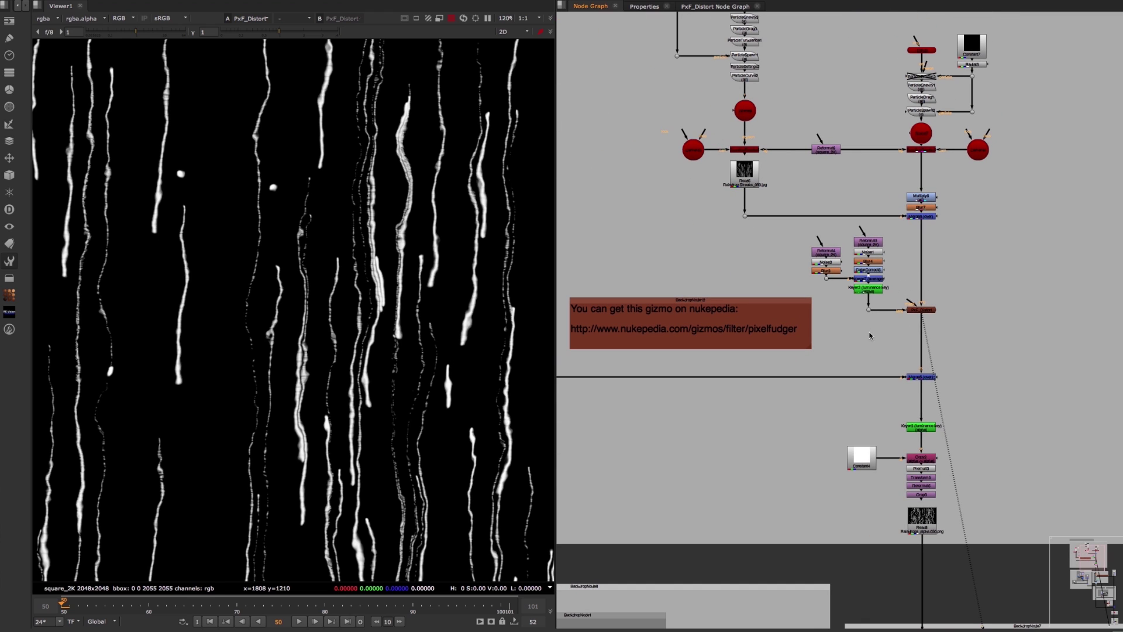
{"action": "scroll", "coordinate": [878, 332], "scroll_direction": "down", "scroll_amount": 5}
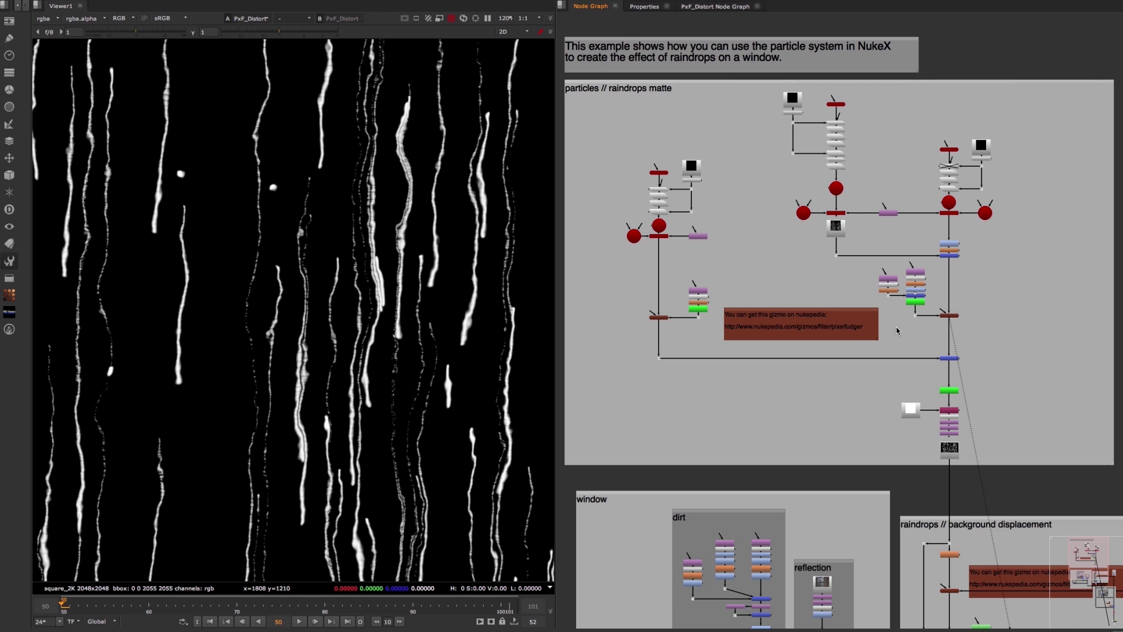
Step: View the pre-rendered raindrops alpha from the Read8 node at the end of the particles section, framing the whole matte
{"action": "scroll", "coordinate": [939, 318], "scroll_direction": "up", "scroll_amount": 4}
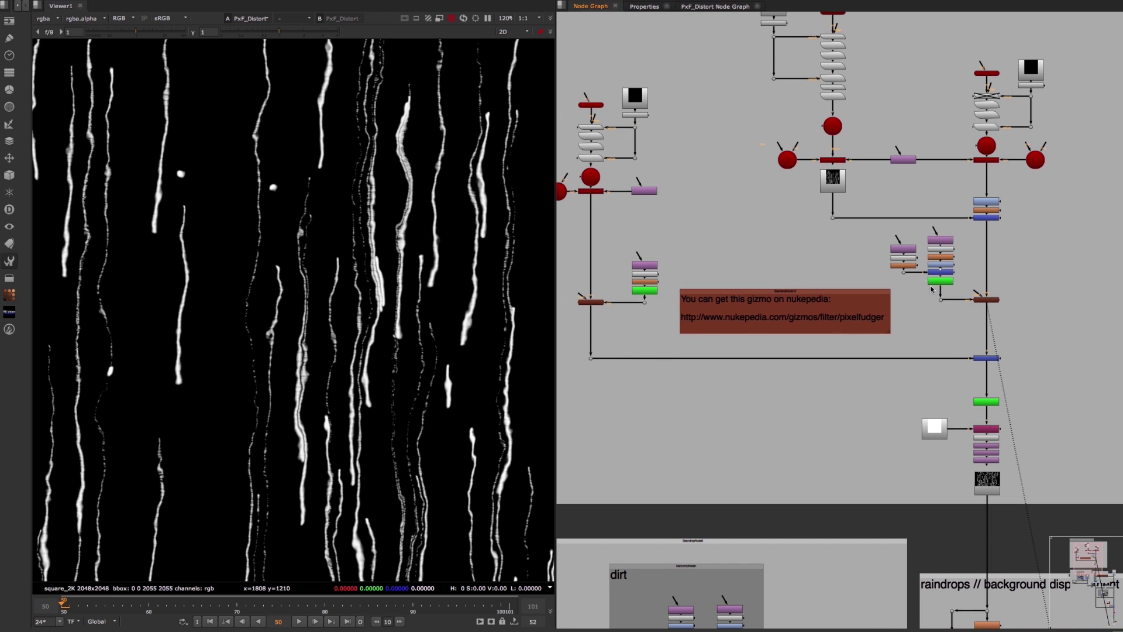
{"action": "middle_click_drag", "start_coordinate": [1001, 483], "coordinate": [1012, 387]}
{"action": "left_click", "coordinate": [1000, 394]}
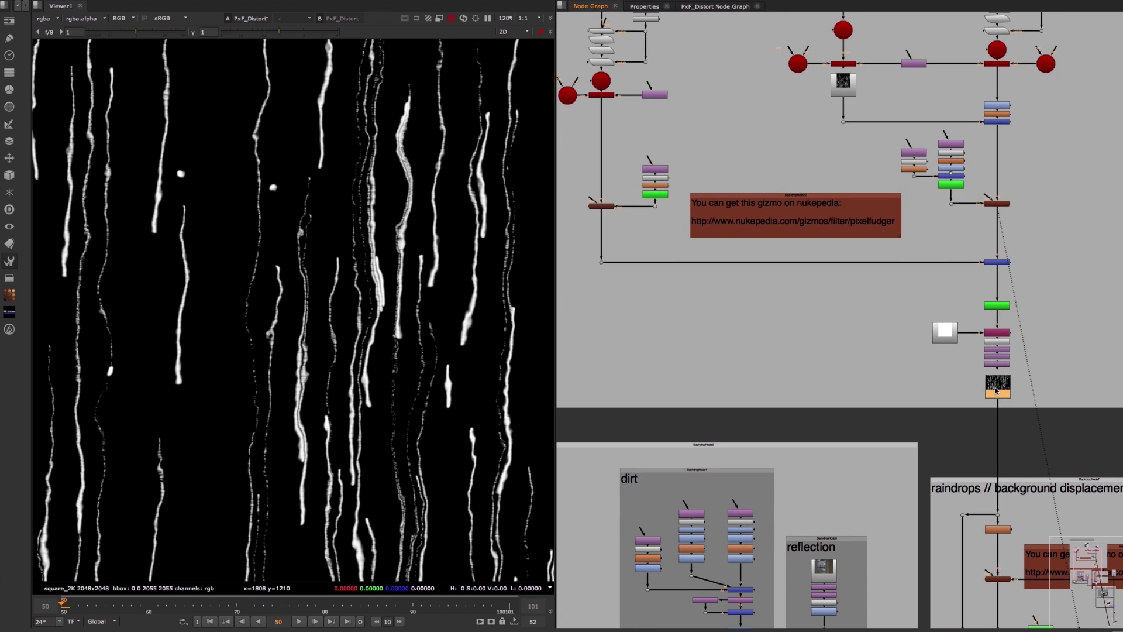
{"action": "key", "text": "1"}
{"action": "scroll", "coordinate": [349, 284], "scroll_direction": "down", "scroll_amount": 4}
{"action": "scroll", "coordinate": [349, 284], "scroll_direction": "up", "scroll_amount": 1}
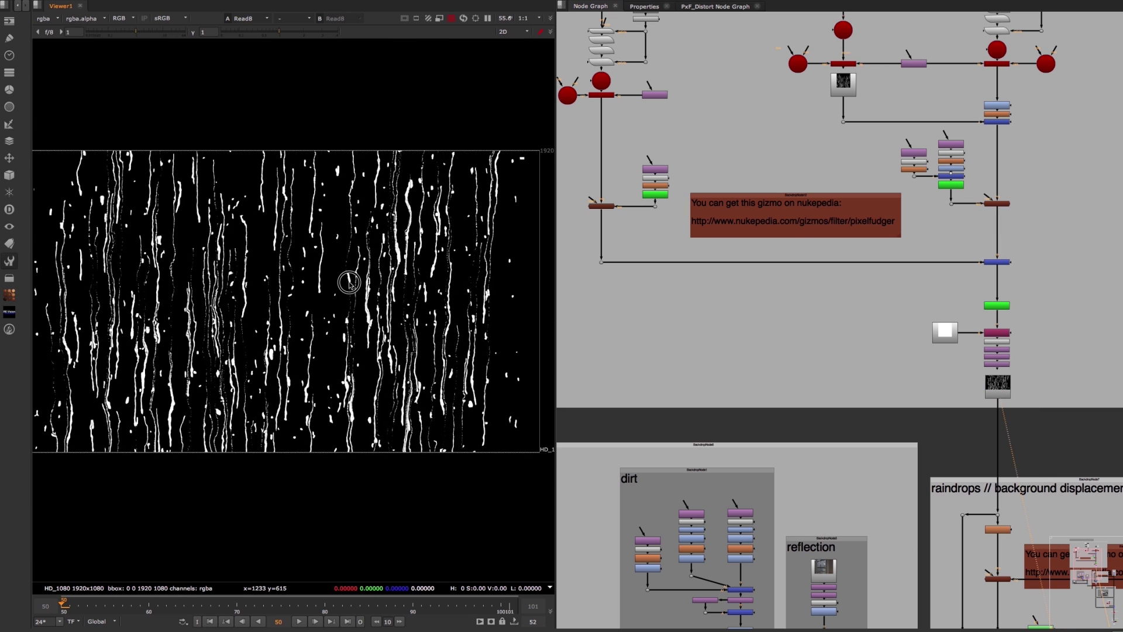
{"action": "middle_click_drag", "start_coordinate": [356, 454], "coordinate": [373, 458]}
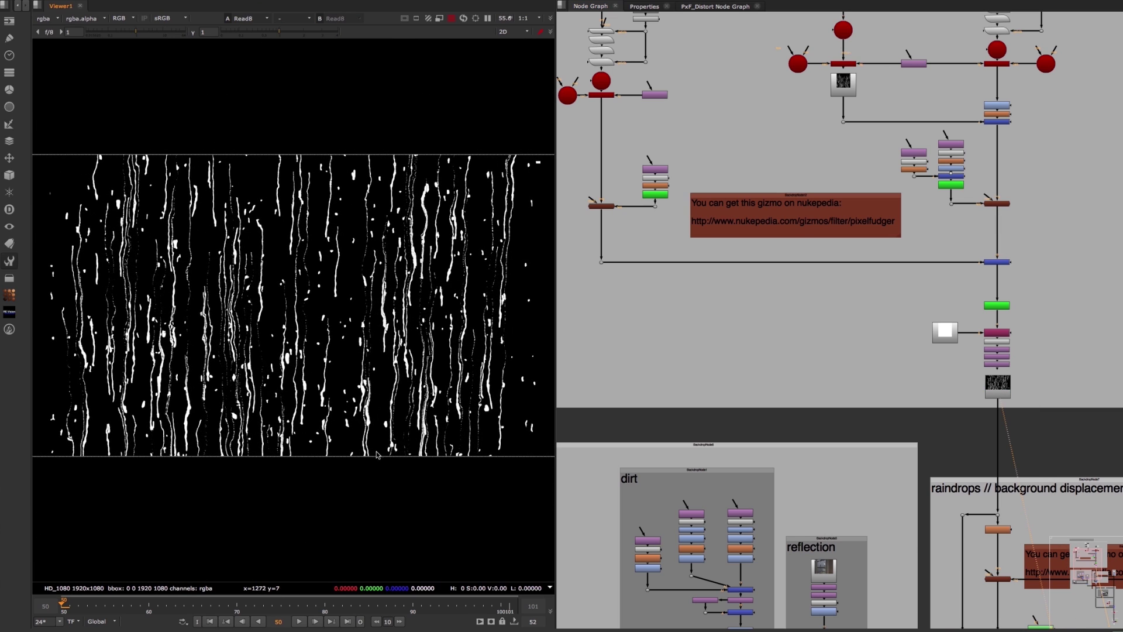
Step: View the PxF_Distort1 output in the "raindrops // background displacement" section and examine the displaced background
{"action": "middle_click_drag", "start_coordinate": [1027, 377], "coordinate": [839, 95]}
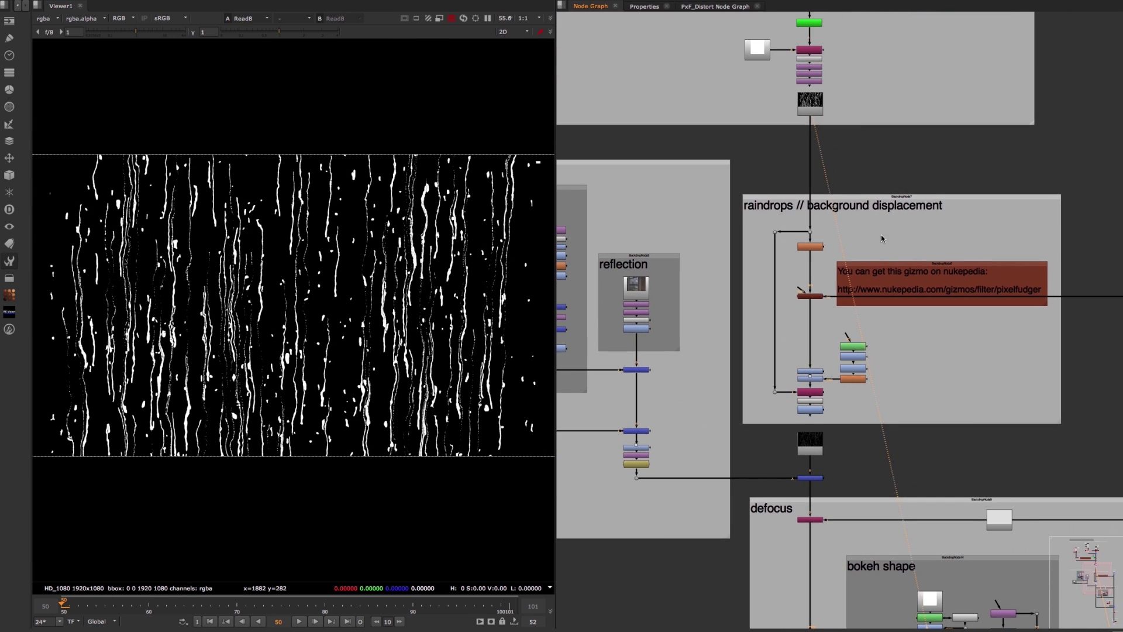
{"action": "middle_click_drag", "start_coordinate": [881, 234], "coordinate": [851, 249]}
{"action": "scroll", "coordinate": [851, 249], "scroll_direction": "up", "scroll_amount": 1}
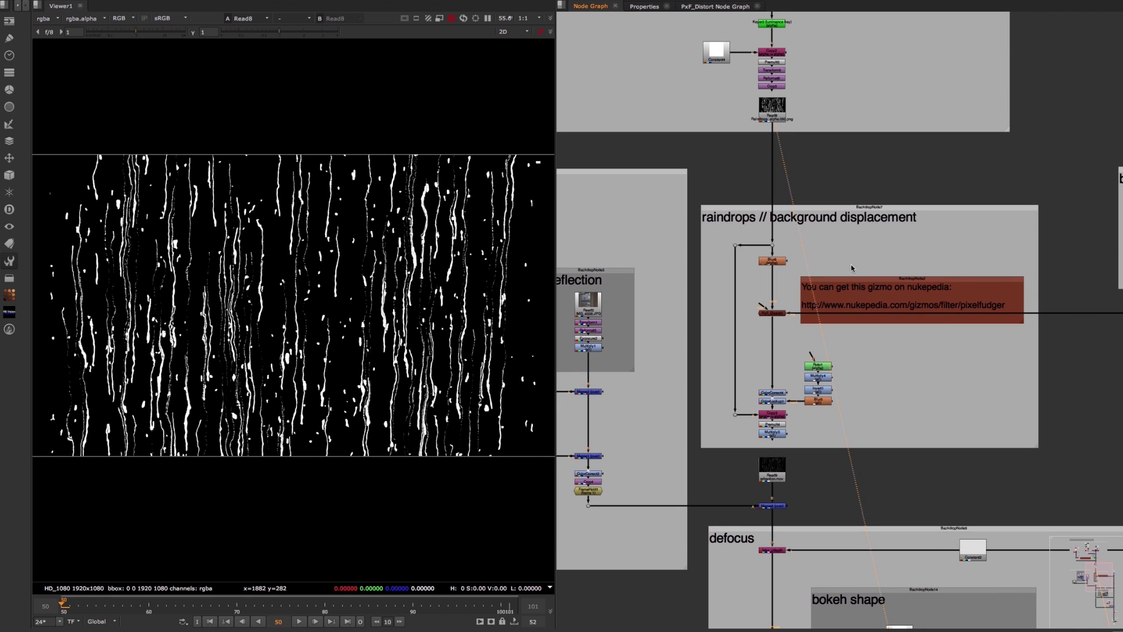
{"action": "scroll", "coordinate": [851, 268], "scroll_direction": "up", "scroll_amount": 2}
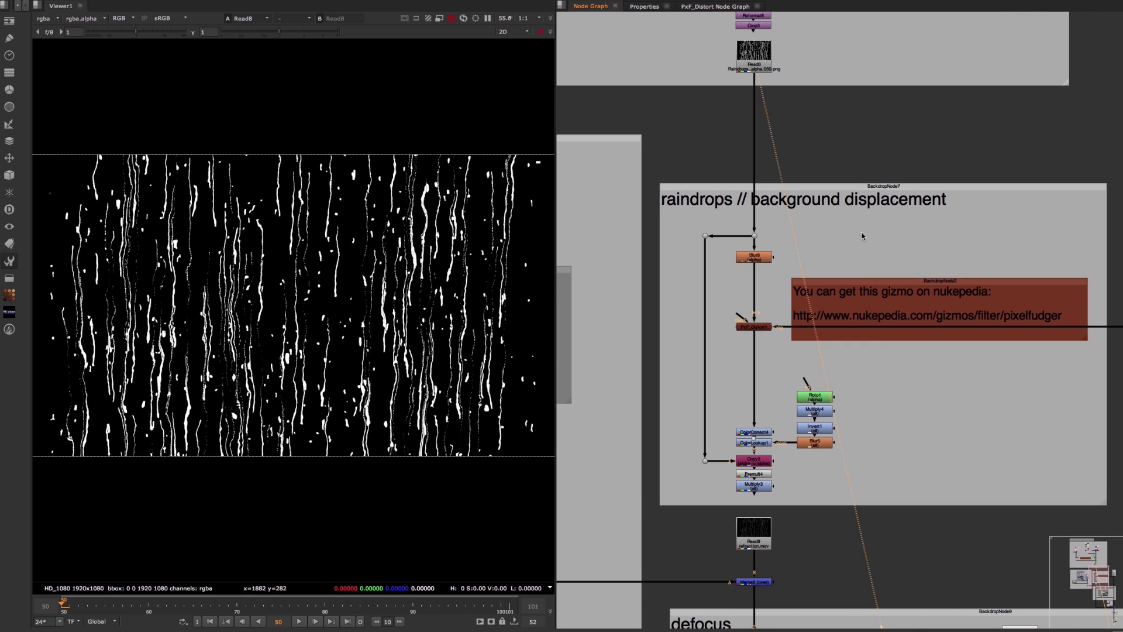
{"action": "left_click", "coordinate": [761, 328]}
{"action": "key", "text": "1"}
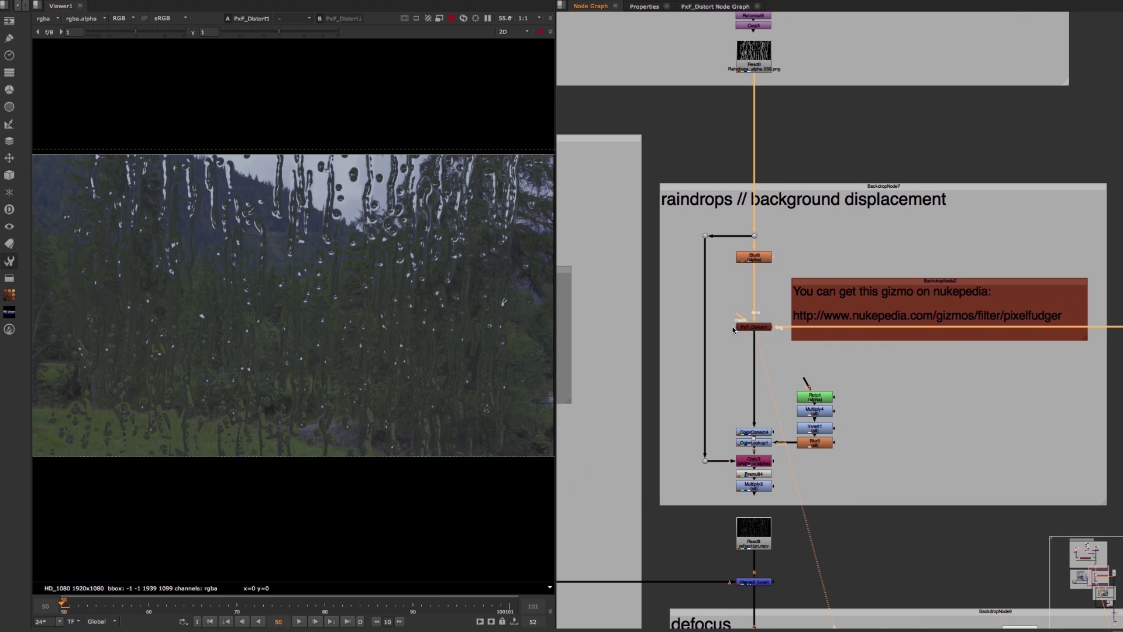
{"action": "scroll", "coordinate": [343, 268], "scroll_direction": "up", "scroll_amount": 2}
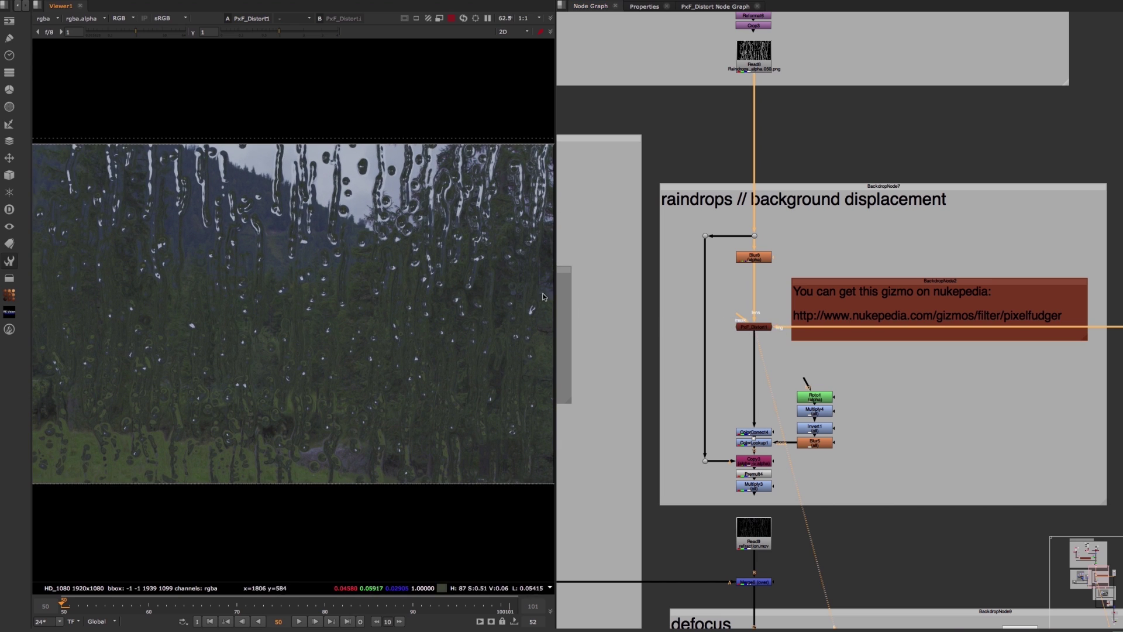
Step: Disable and re-enable PxF_Distort1 to compare the background with and without displacement
{"action": "left_click", "coordinate": [761, 327]}
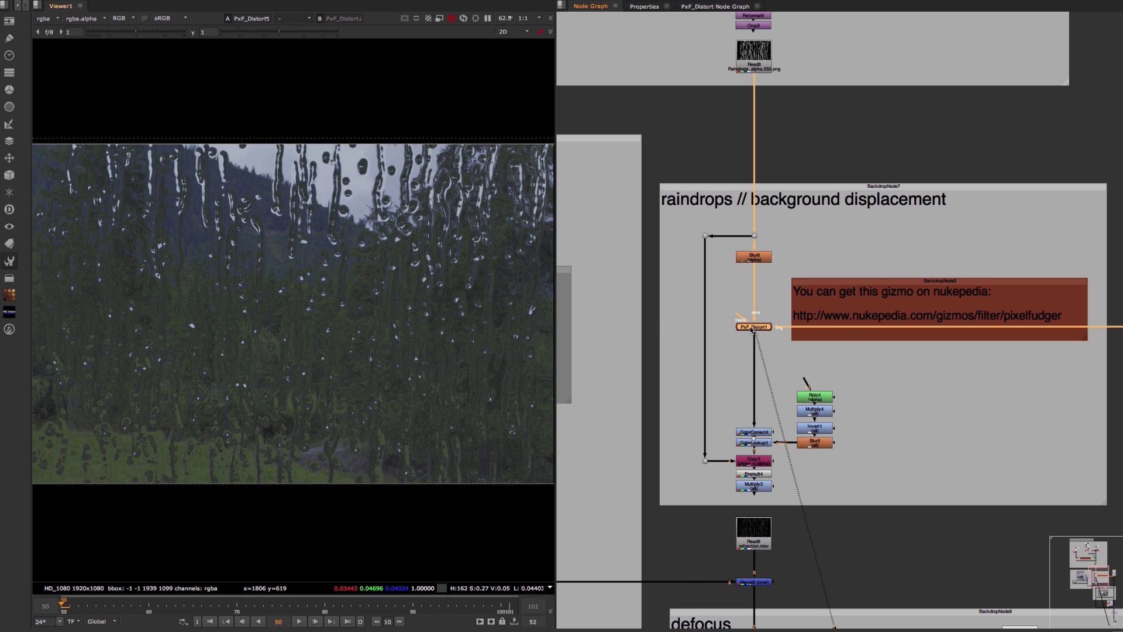
{"action": "key", "text": "d"}
{"action": "key", "text": "d"}
{"action": "scroll", "coordinate": [784, 257], "scroll_direction": "down", "scroll_amount": 4}
{"action": "scroll", "coordinate": [799, 253], "scroll_direction": "up", "scroll_amount": 2}
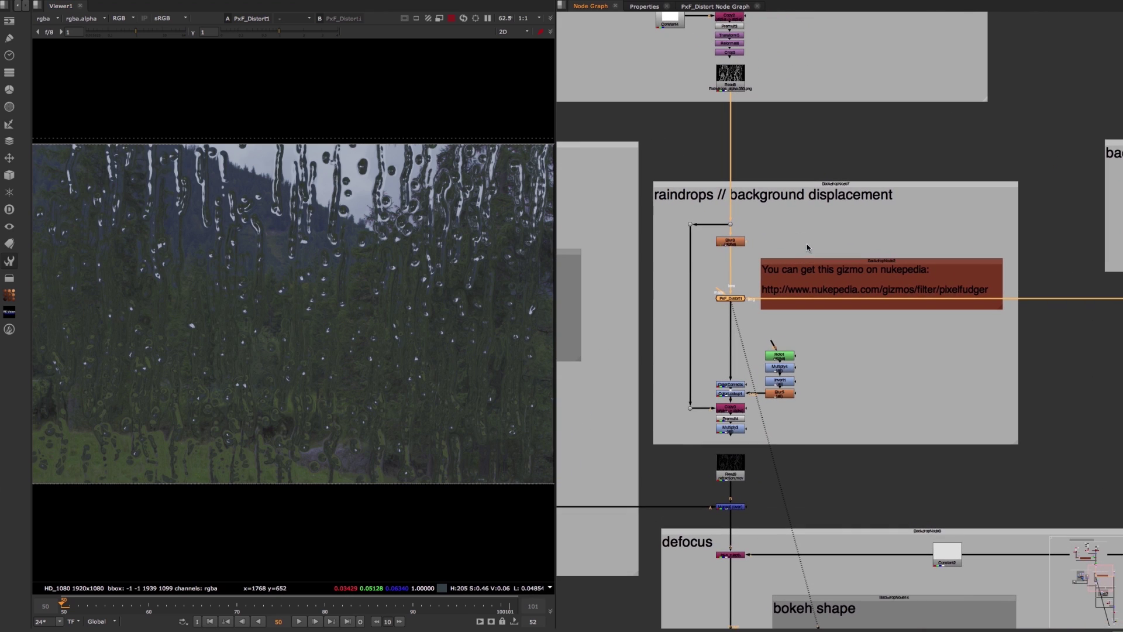
{"action": "scroll", "coordinate": [746, 226], "scroll_direction": "up", "scroll_amount": 2}
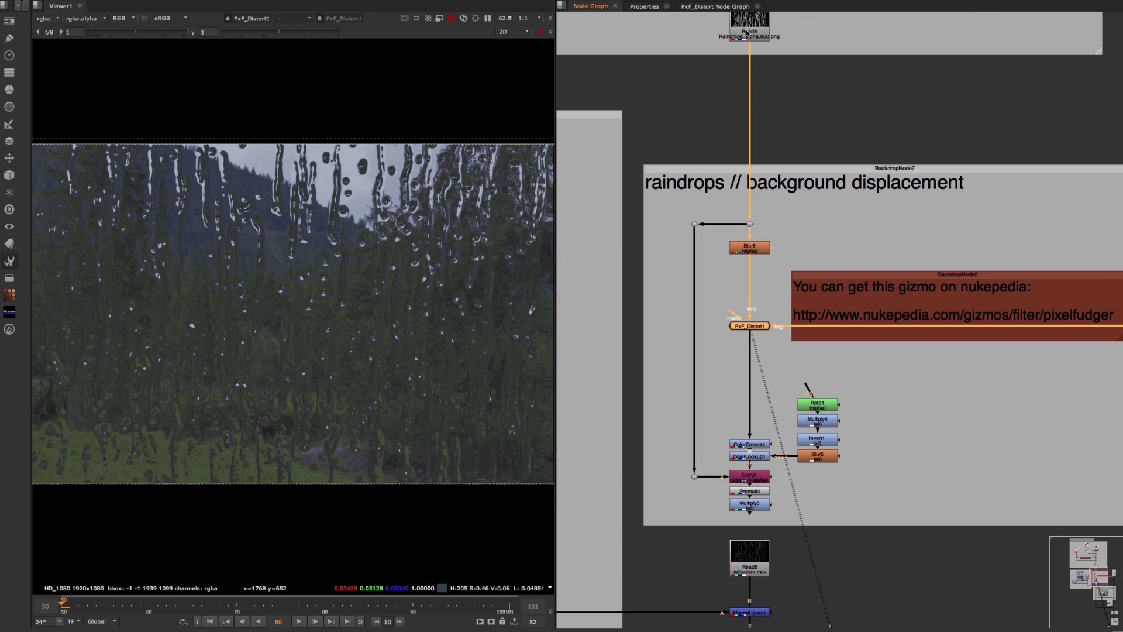
Step: Check the Copy3 node's connections and examine the Multiply3 output up close in the viewer
{"action": "left_click", "coordinate": [760, 478]}
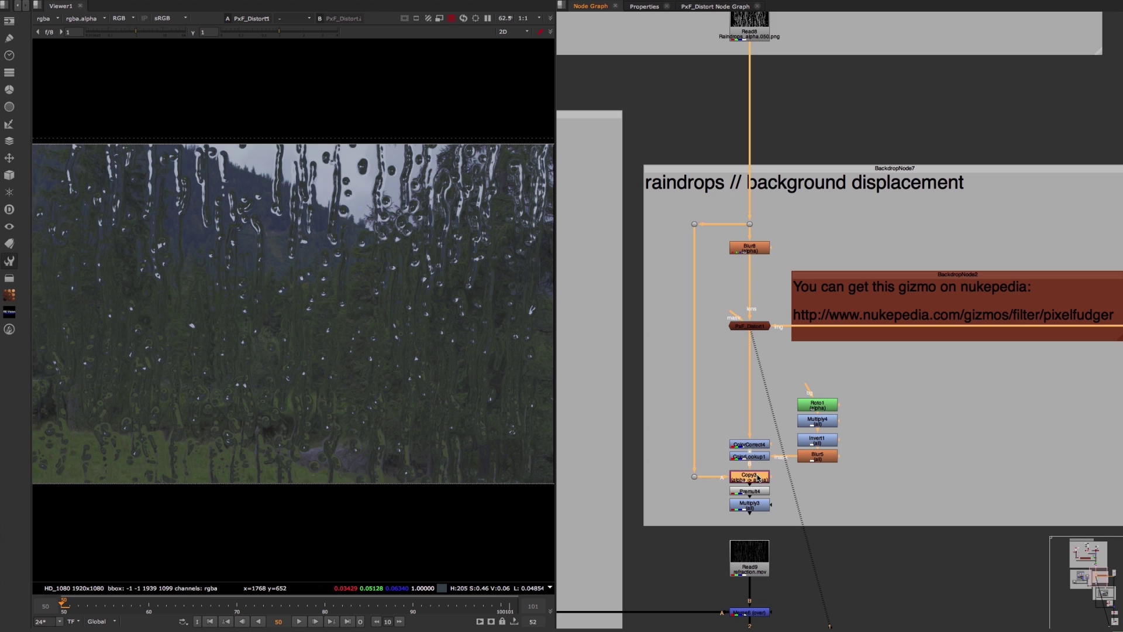
{"action": "left_click", "coordinate": [755, 505]}
{"action": "key", "text": "1"}
{"action": "scroll", "coordinate": [443, 292], "scroll_direction": "up", "scroll_amount": 3}
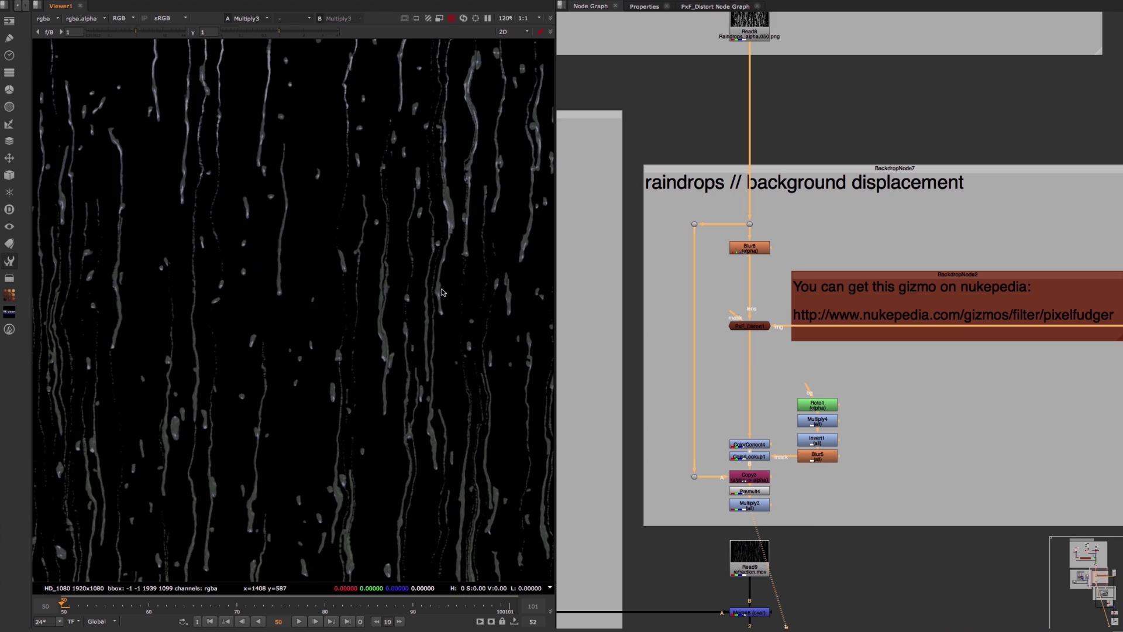
{"action": "scroll", "coordinate": [443, 292], "scroll_direction": "up", "scroll_amount": 2}
Step: Toggle PxF_Distort1 off and on while viewing Multiply3 to compare the refraction inside the raindrops
{"action": "left_click", "coordinate": [740, 326]}
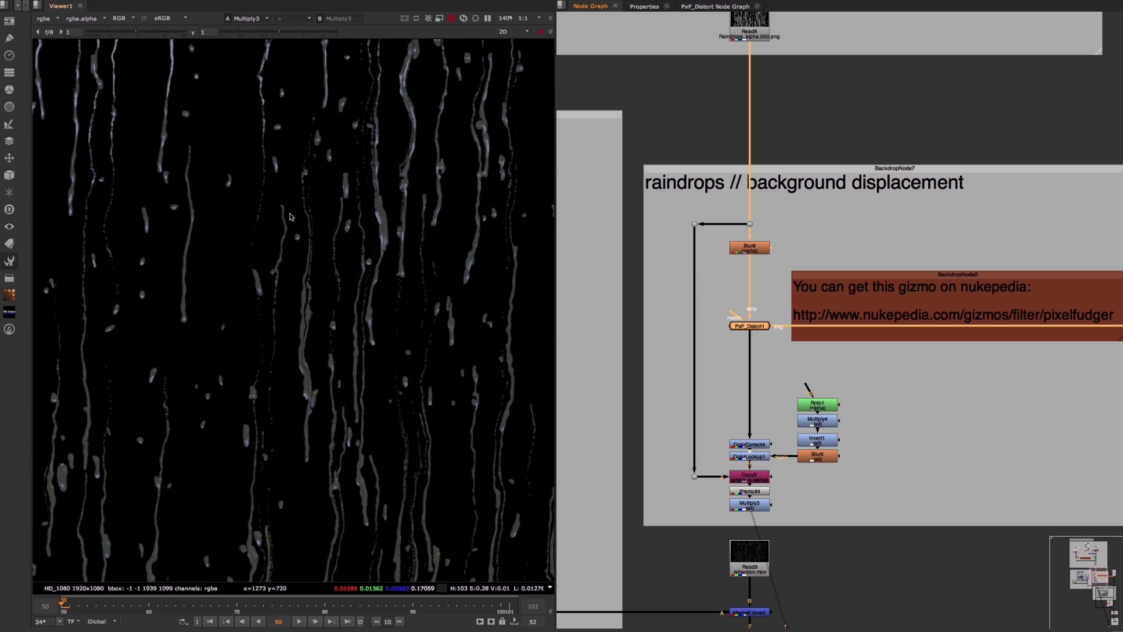
{"action": "key", "text": "d"}
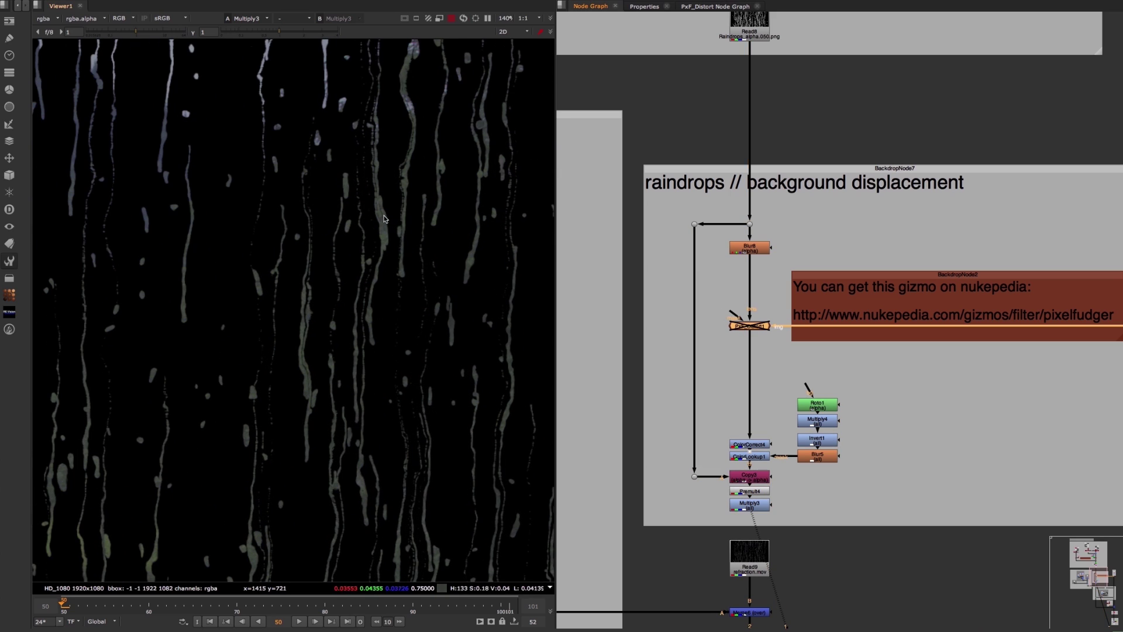
{"action": "key", "text": "d"}
{"action": "middle_click_drag", "start_coordinate": [844, 215], "coordinate": [790, 276]}
{"action": "scroll", "coordinate": [846, 216], "scroll_direction": "down", "scroll_amount": 4}
{"action": "scroll", "coordinate": [831, 234], "scroll_direction": "up", "scroll_amount": 2}
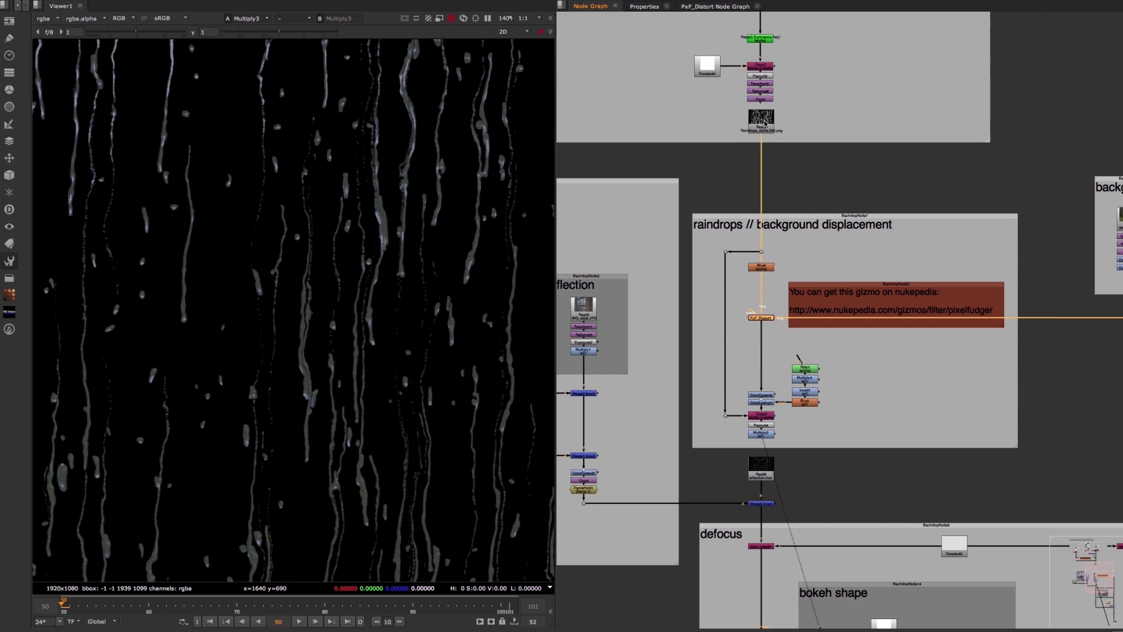
Step: View the Read8 raindrops matte and compare it with the PxF_Distort1 output it drives
{"action": "left_click", "coordinate": [765, 124]}
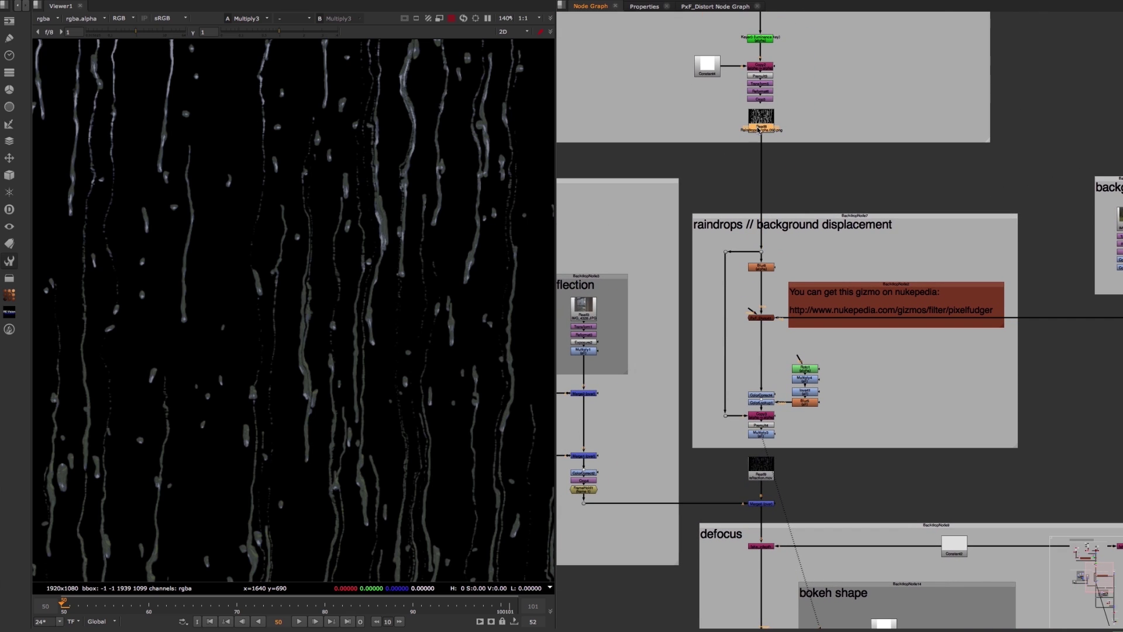
{"action": "key", "text": "1"}
{"action": "scroll", "coordinate": [403, 268], "scroll_direction": "down", "scroll_amount": 5}
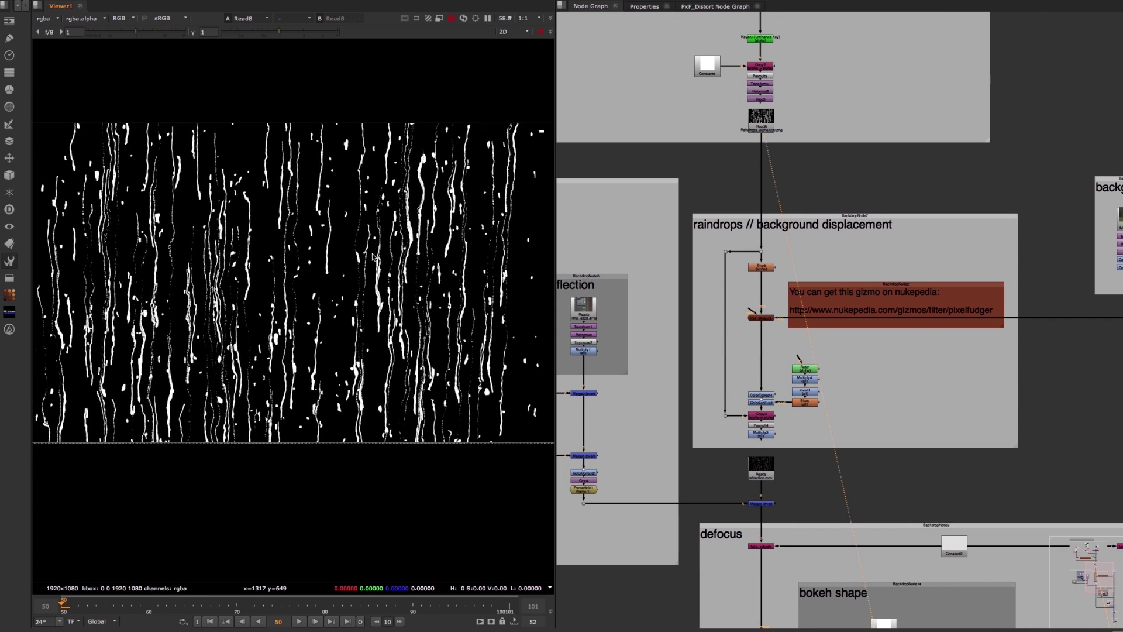
{"action": "middle_click_drag", "start_coordinate": [402, 268], "coordinate": [393, 271]}
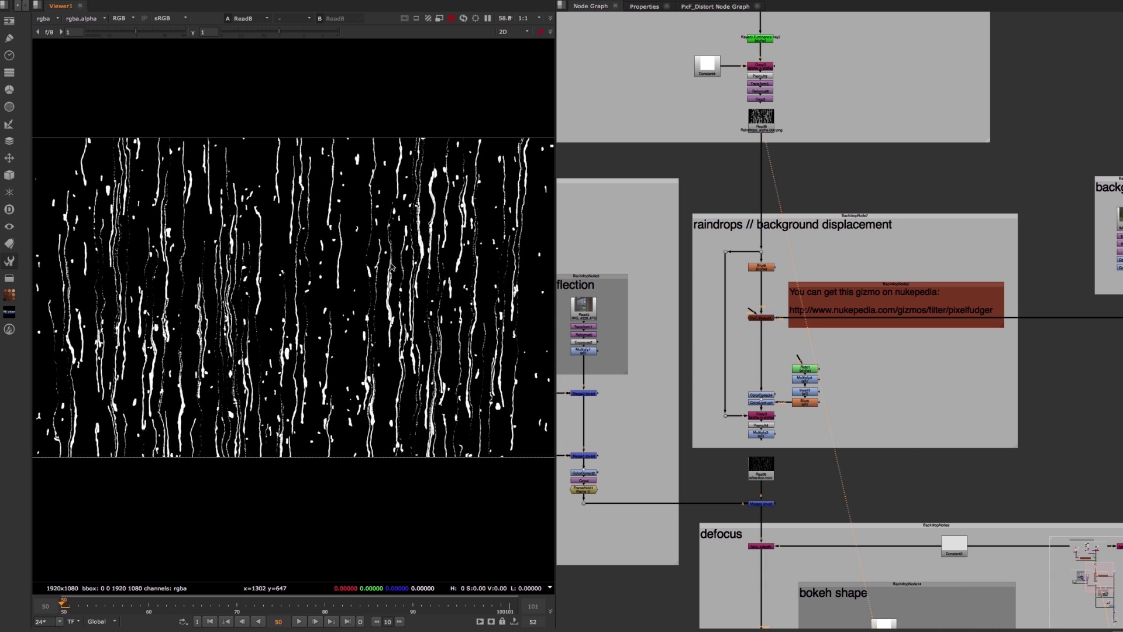
{"action": "left_click", "coordinate": [764, 318]}
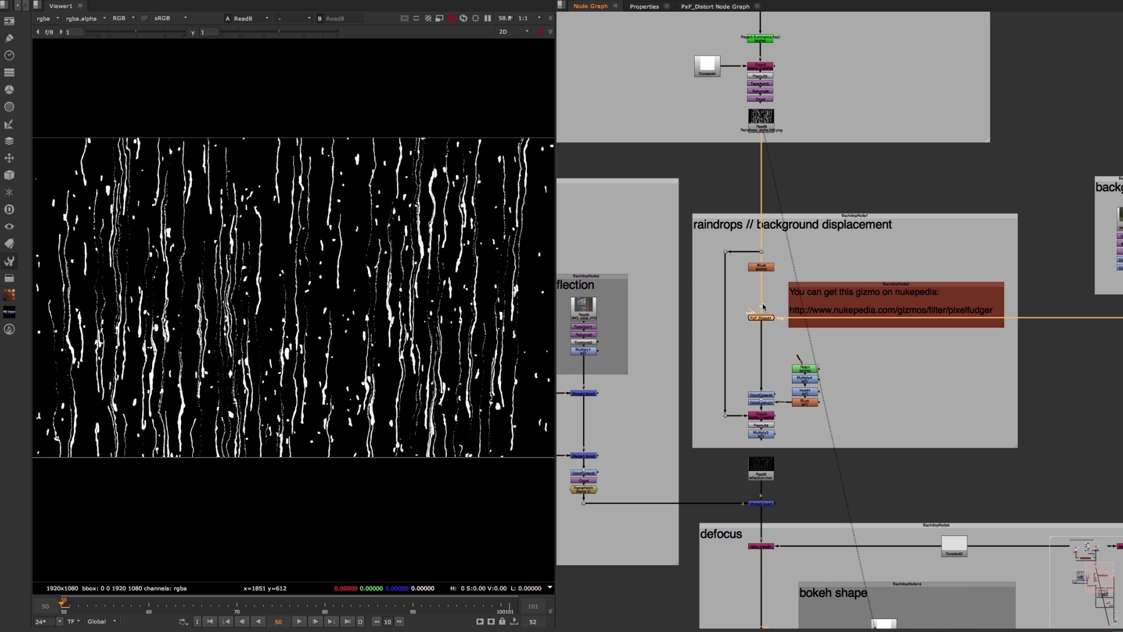
{"action": "key", "text": "1"}
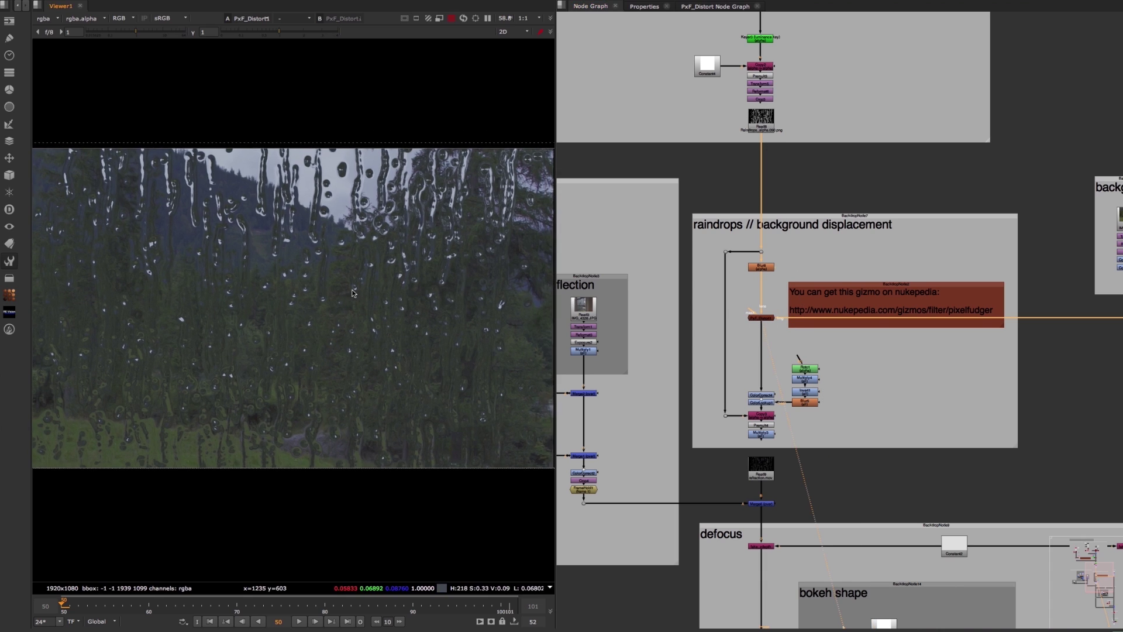
{"action": "scroll", "coordinate": [767, 366], "scroll_direction": "up", "scroll_amount": 3}
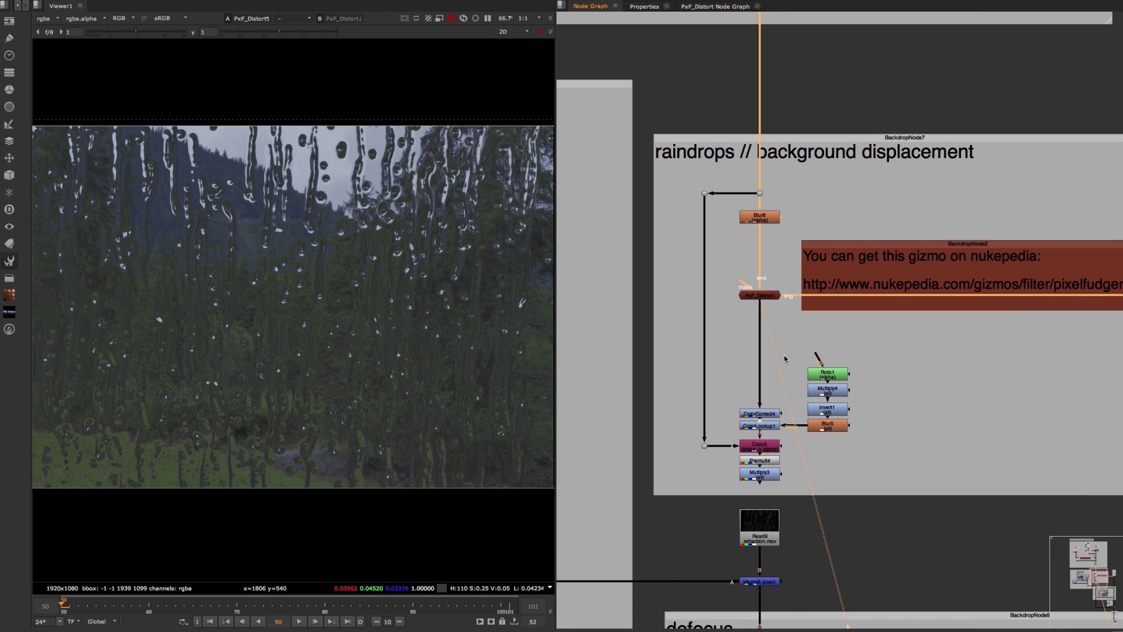
Step: View the Multiply3 output and examine the full frame of isolated, displaced raindrops
{"action": "left_click", "coordinate": [755, 474]}
{"action": "key", "text": "1"}
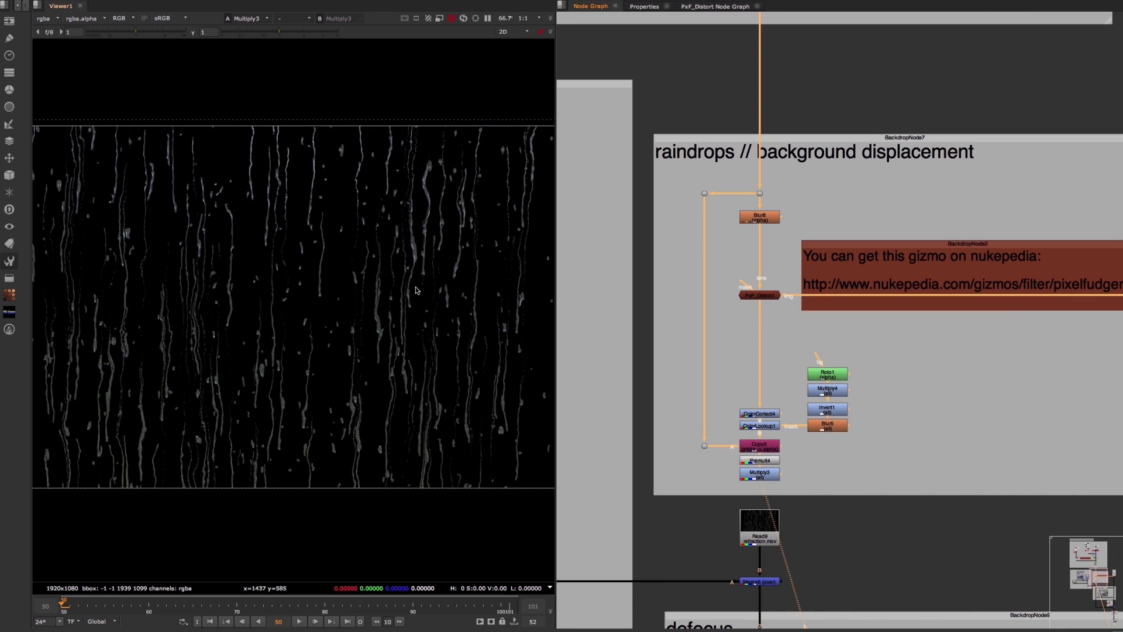
{"action": "scroll", "coordinate": [404, 281], "scroll_direction": "down", "scroll_amount": 2}
{"action": "scroll", "coordinate": [424, 258], "scroll_direction": "up", "scroll_amount": 1}
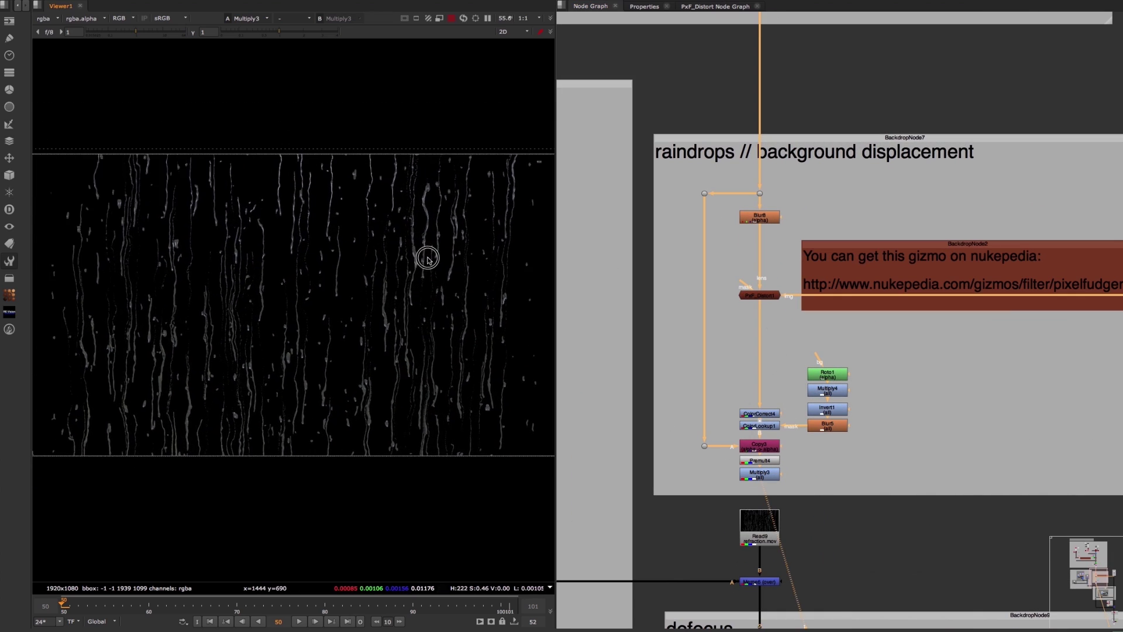
Step: View the pre-rendered refraction in Read9 and its combination with the window in Merge6
{"action": "left_click", "coordinate": [772, 516]}
{"action": "key", "text": "1"}
{"action": "scroll", "coordinate": [891, 430], "scroll_direction": "down", "scroll_amount": 4}
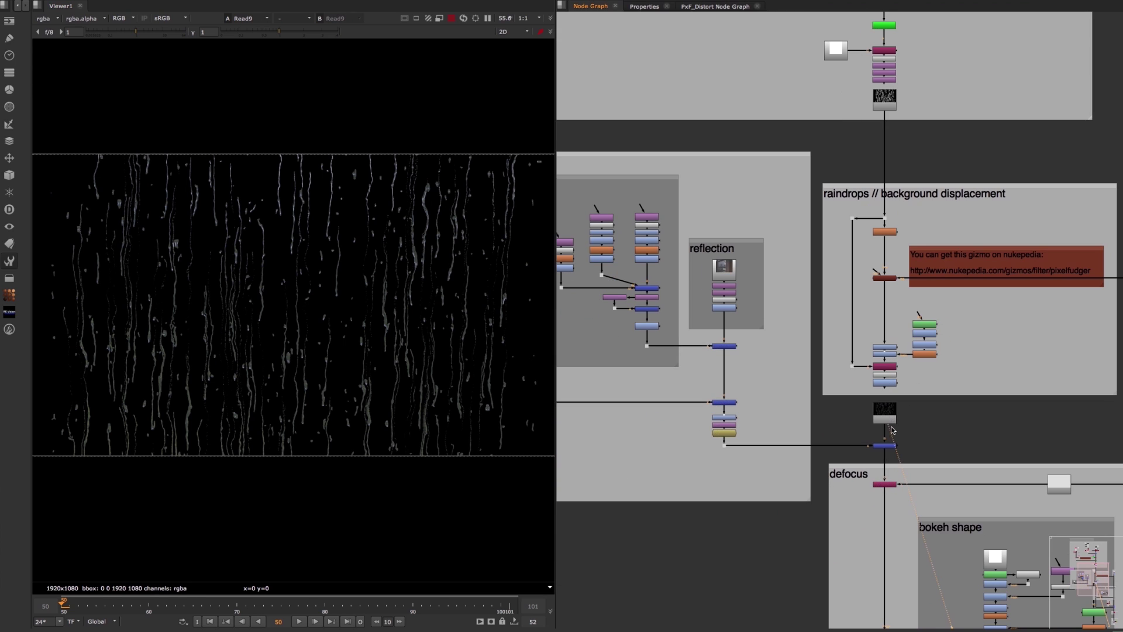
{"action": "left_click", "coordinate": [881, 447]}
{"action": "key", "text": "1"}
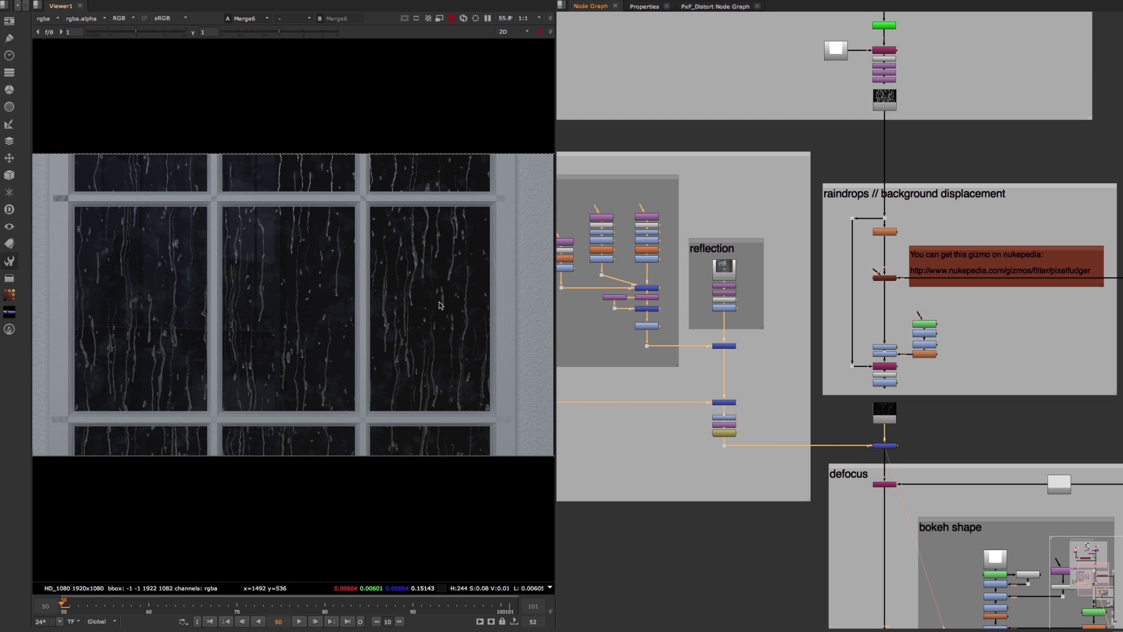
Step: View the Merge10 composite below the defocus section up close and select the two defocus nodes
{"action": "scroll", "coordinate": [991, 356], "scroll_direction": "down", "scroll_amount": 3}
{"action": "middle_click_drag", "start_coordinate": [991, 355], "coordinate": [763, 171]}
{"action": "scroll", "coordinate": [763, 171], "scroll_direction": "up", "scroll_amount": 3}
{"action": "middle_click_drag", "start_coordinate": [1014, 556], "coordinate": [987, 439]}
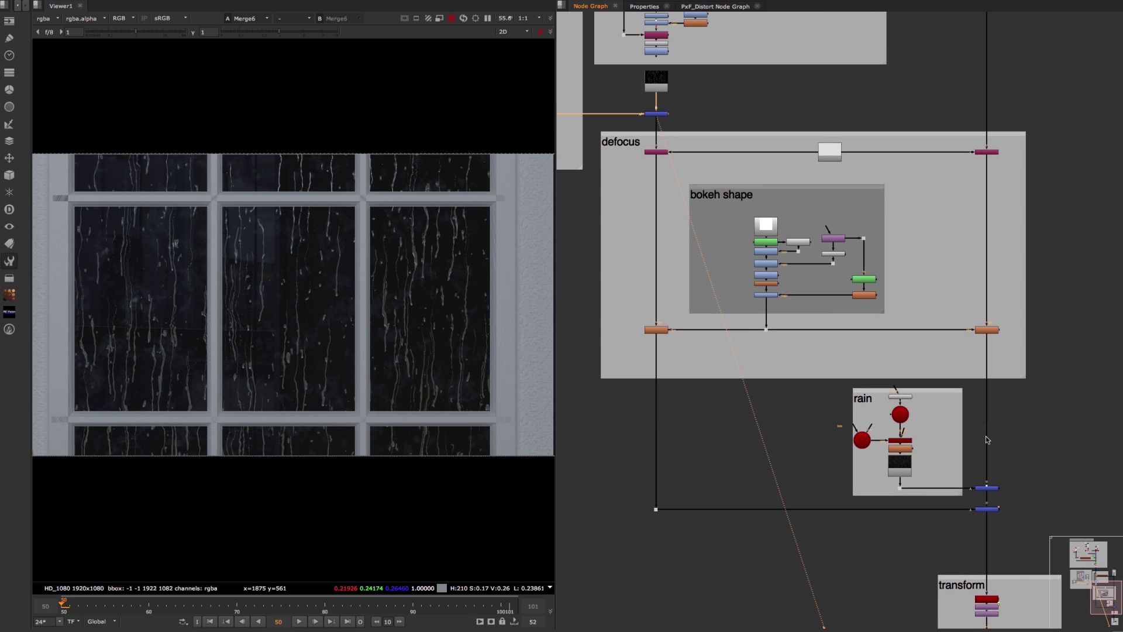
{"action": "left_click", "coordinate": [989, 509]}
{"action": "key", "text": "1"}
{"action": "scroll", "coordinate": [423, 240], "scroll_direction": "up", "scroll_amount": 3}
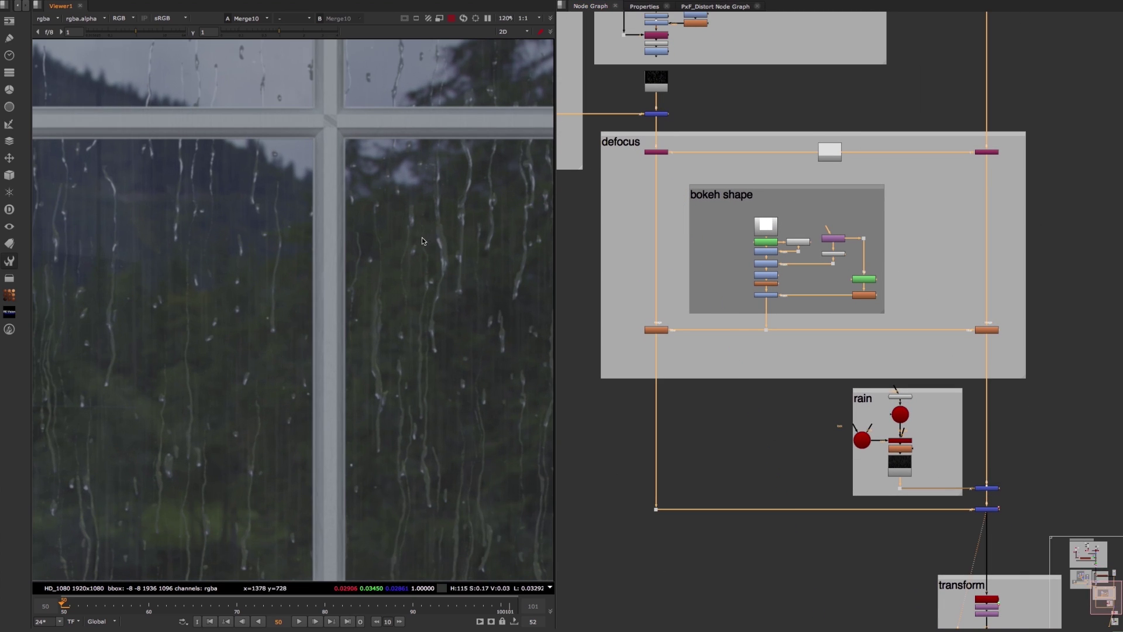
{"action": "left_click_drag", "start_coordinate": [626, 339], "coordinate": [998, 316]}
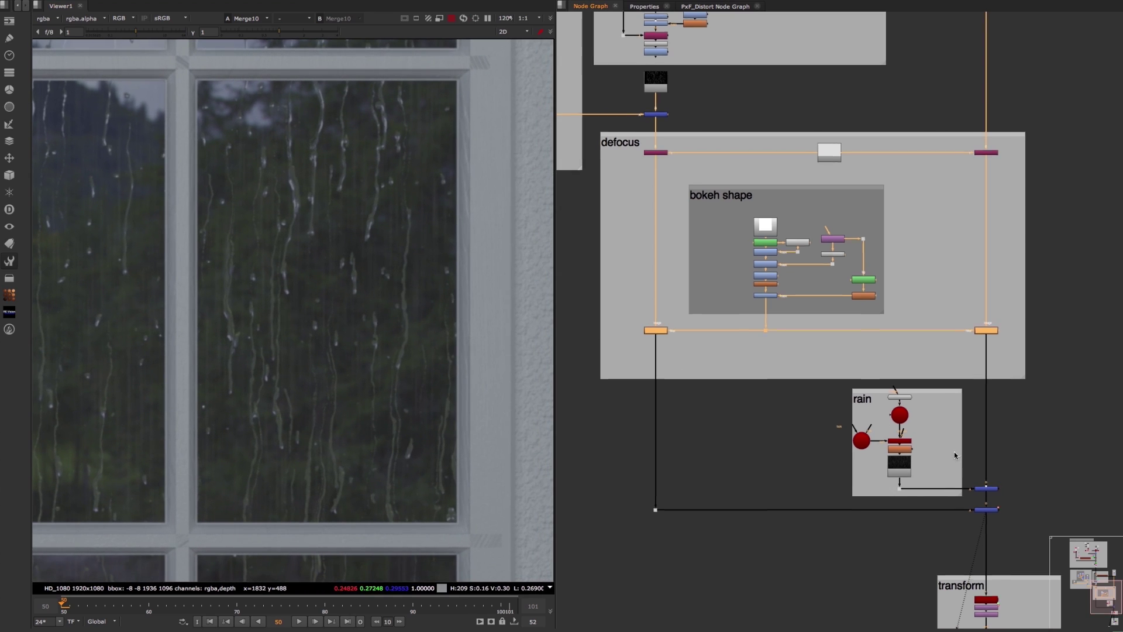
Step: Toggle the merge that adds the rain section off and on to compare the composite with and without rain
{"action": "scroll", "coordinate": [954, 451], "scroll_direction": "up", "scroll_amount": 3}
{"action": "middle_click_drag", "start_coordinate": [880, 345], "coordinate": [860, 316]}
{"action": "left_click", "coordinate": [930, 428]}
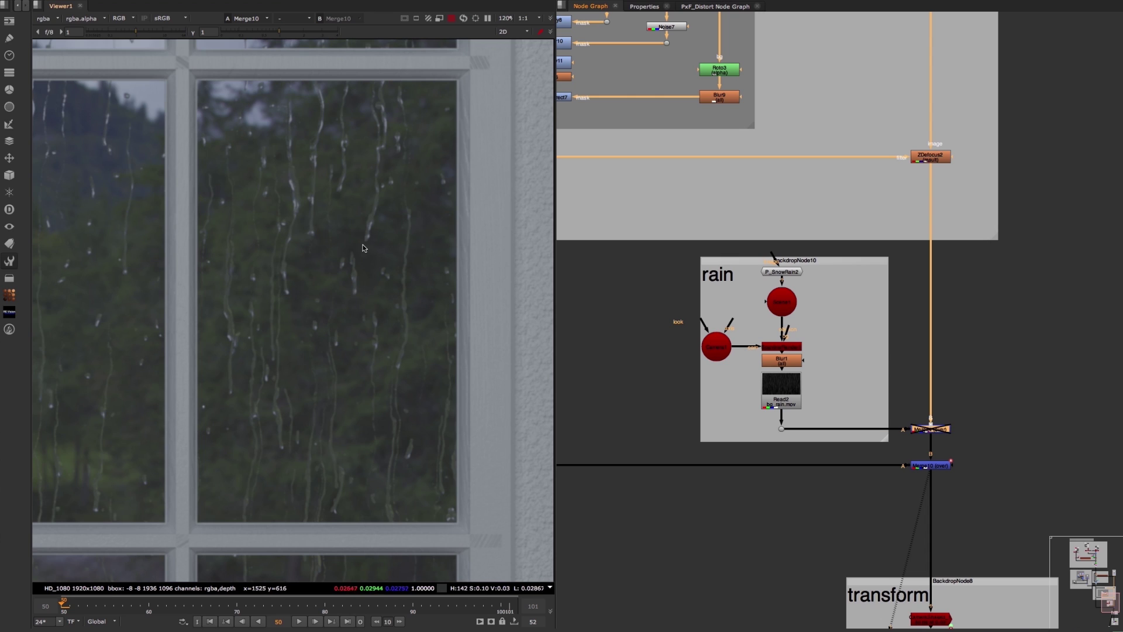
{"action": "scroll", "coordinate": [335, 283], "scroll_direction": "down", "scroll_amount": 5}
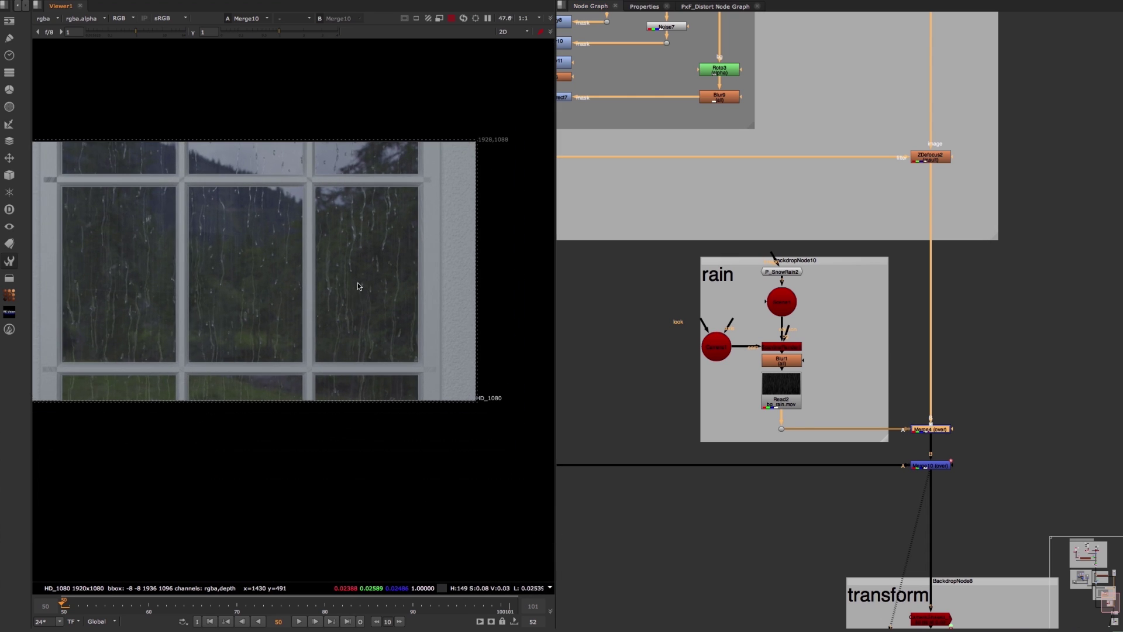
Step: View the Crop1 output in the transform section and examine the transformed window
{"action": "middle_click_drag", "start_coordinate": [963, 408], "coordinate": [905, 150]}
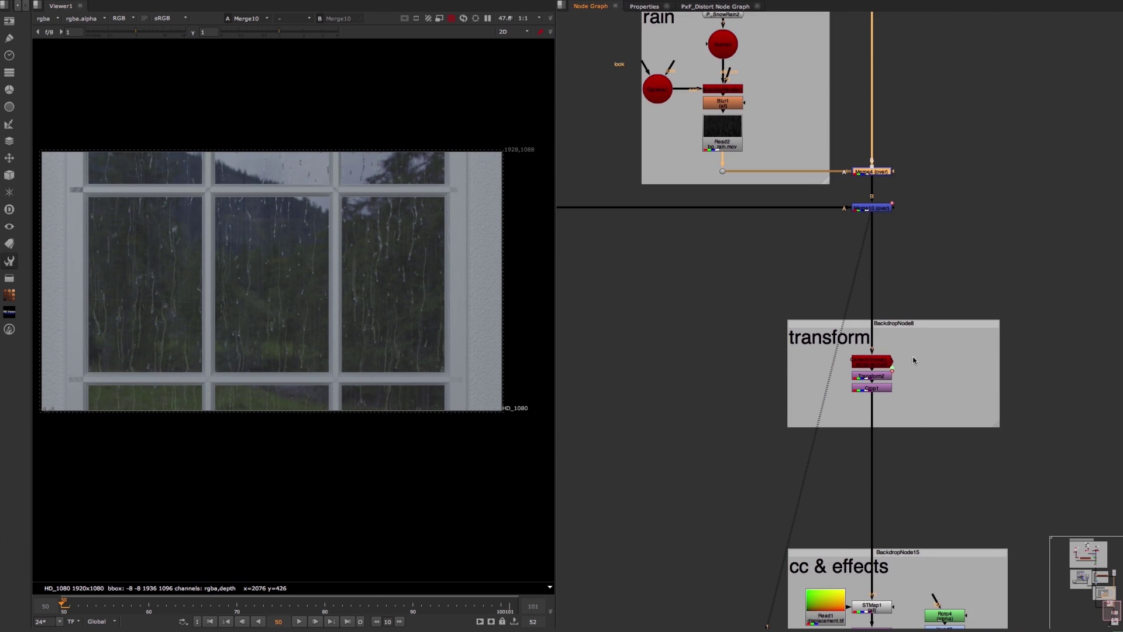
{"action": "left_click", "coordinate": [880, 389]}
{"action": "key", "text": "1"}
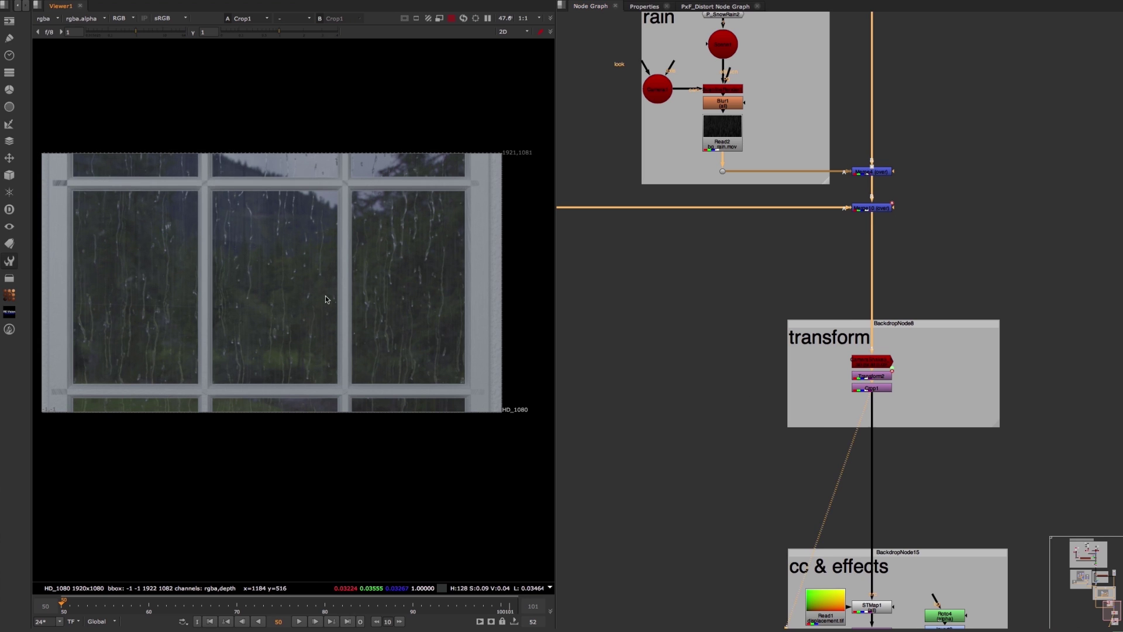
{"action": "scroll", "coordinate": [326, 299], "scroll_direction": "up", "scroll_amount": 2}
{"action": "scroll", "coordinate": [907, 381], "scroll_direction": "down", "scroll_amount": 3}
Step: View the Grain2_1 output in the "cc & effects" section and examine the final graded image
{"action": "middle_click_drag", "start_coordinate": [907, 380], "coordinate": [857, 164]}
{"action": "scroll", "coordinate": [879, 357], "scroll_direction": "up", "scroll_amount": 5}
{"action": "left_click", "coordinate": [798, 364]}
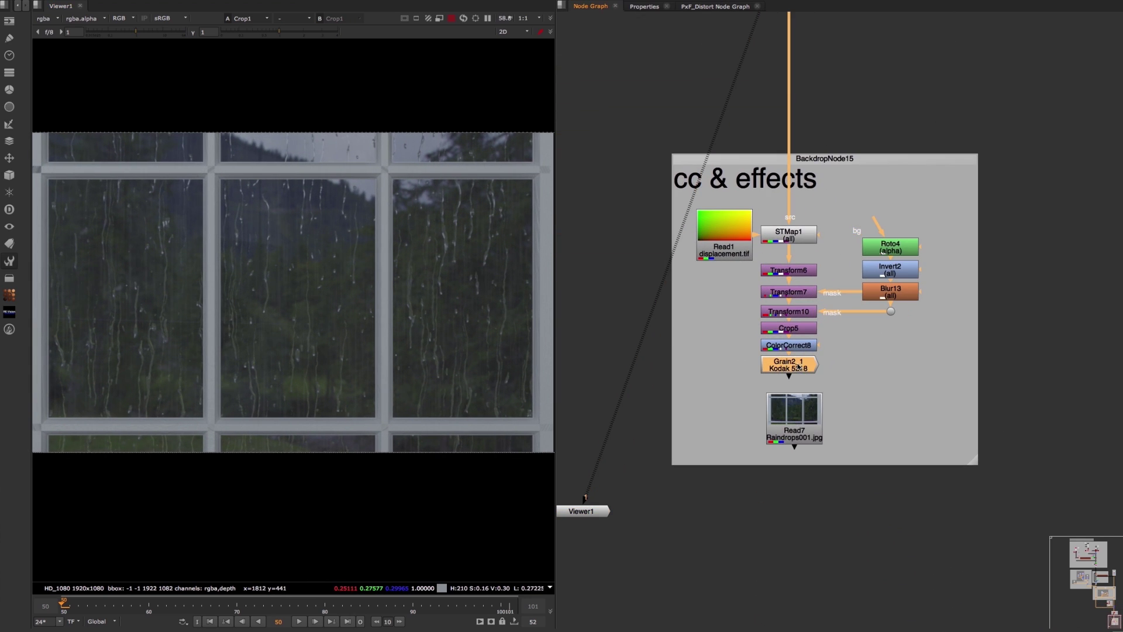
{"action": "key", "text": "1"}
{"action": "scroll", "coordinate": [404, 290], "scroll_direction": "up", "scroll_amount": 2}
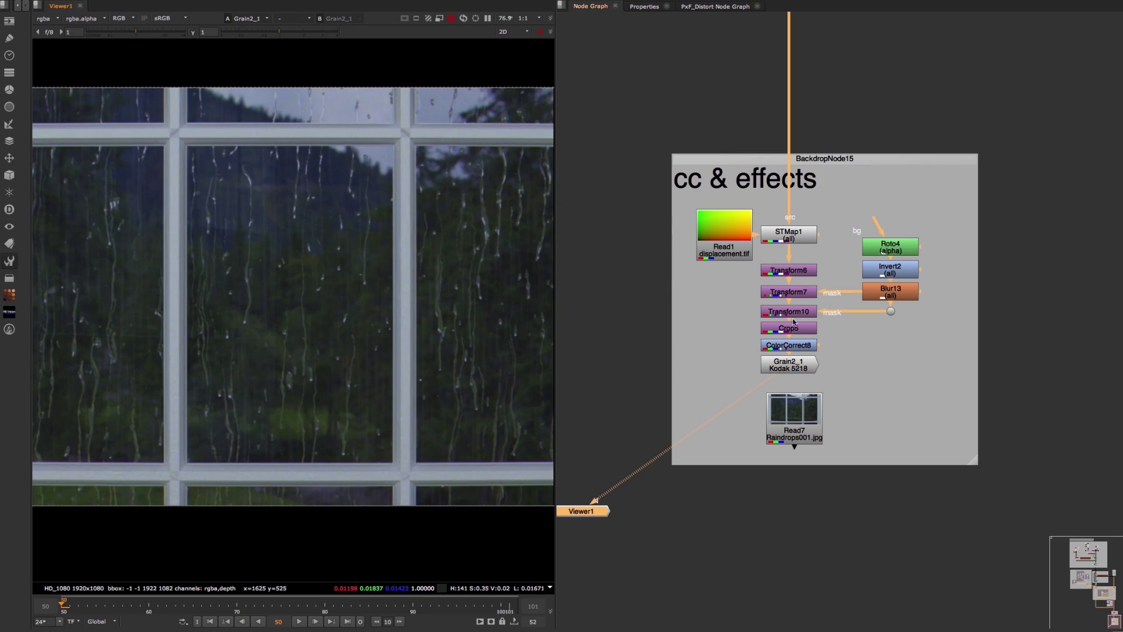